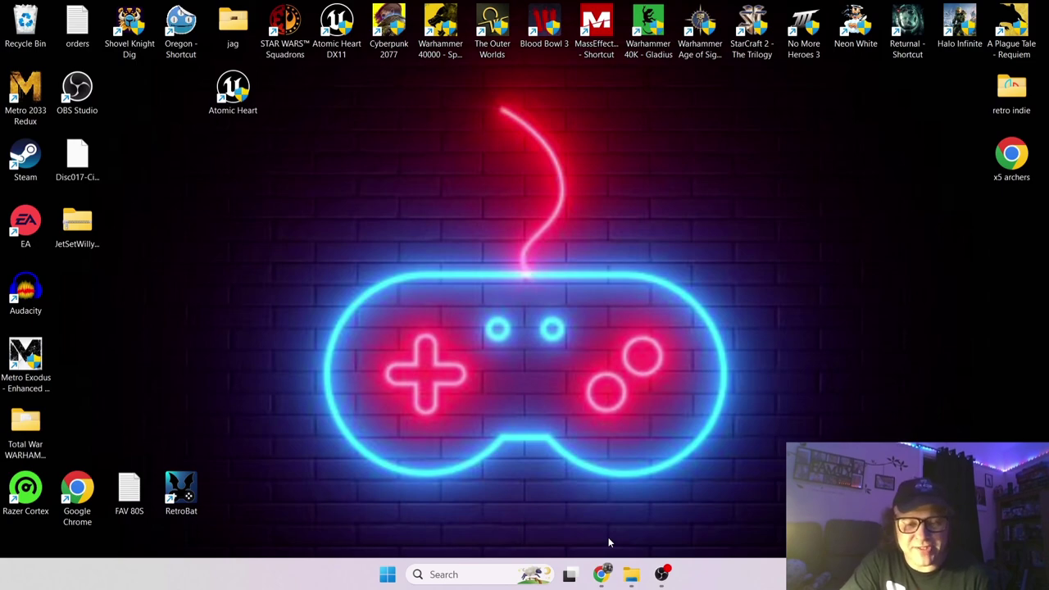
# Step: Switch to Chrome, download BeebEm418.exe from the BeebEm page, keeping the file despite the warning, and place the installer on the desktop
pyautogui.click(602, 574)
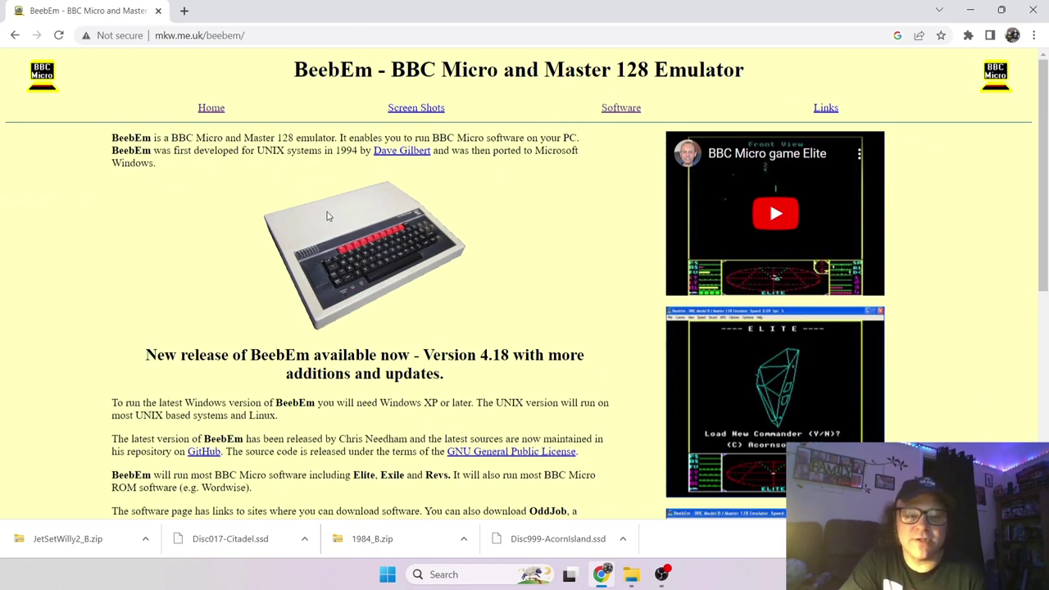
pyautogui.moveTo(1034, 120); pyautogui.dragTo(1034, 260)
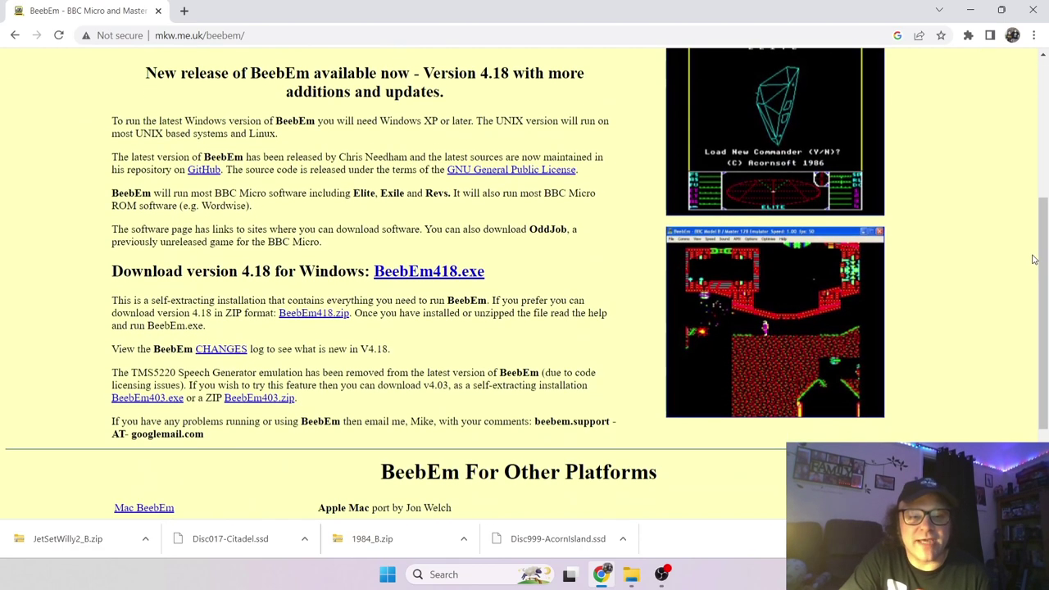
pyautogui.click(433, 280)
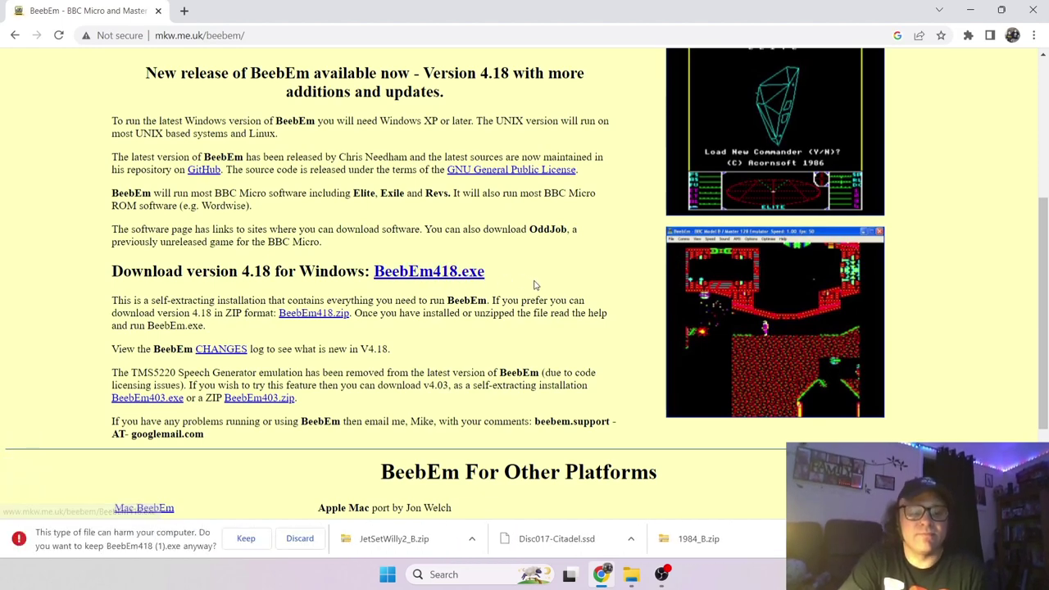
pyautogui.click(246, 539)
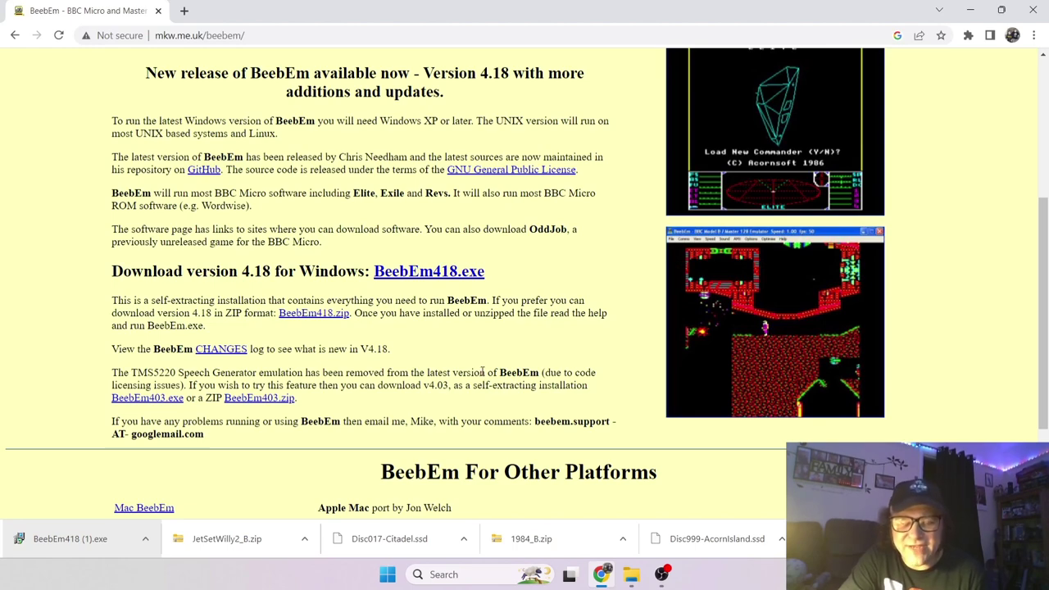
pyautogui.moveTo(612, 4); pyautogui.dragTo(730, 53)
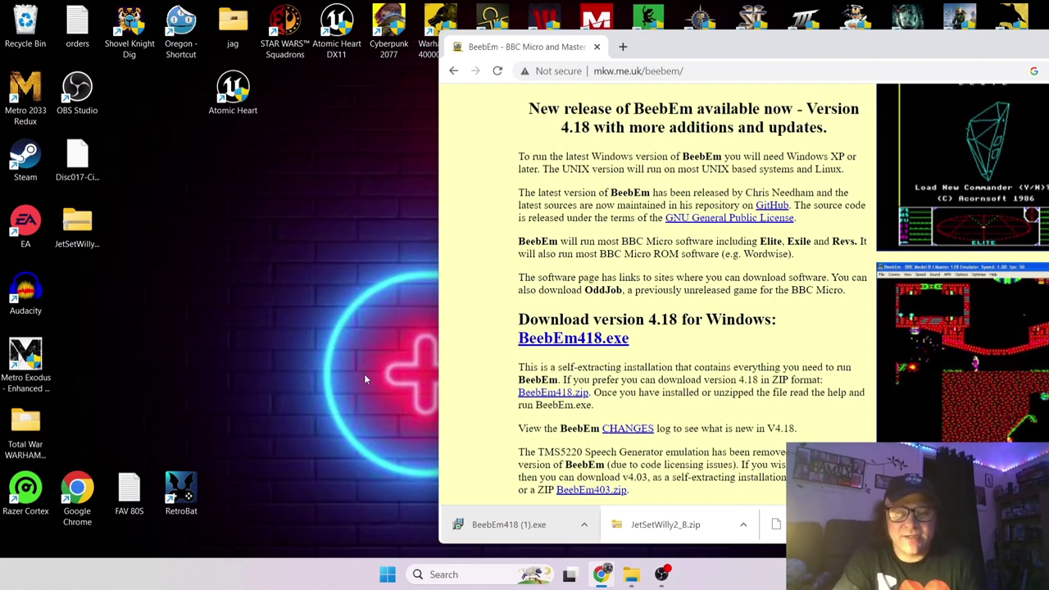
pyautogui.moveTo(489, 533); pyautogui.dragTo(268, 338)
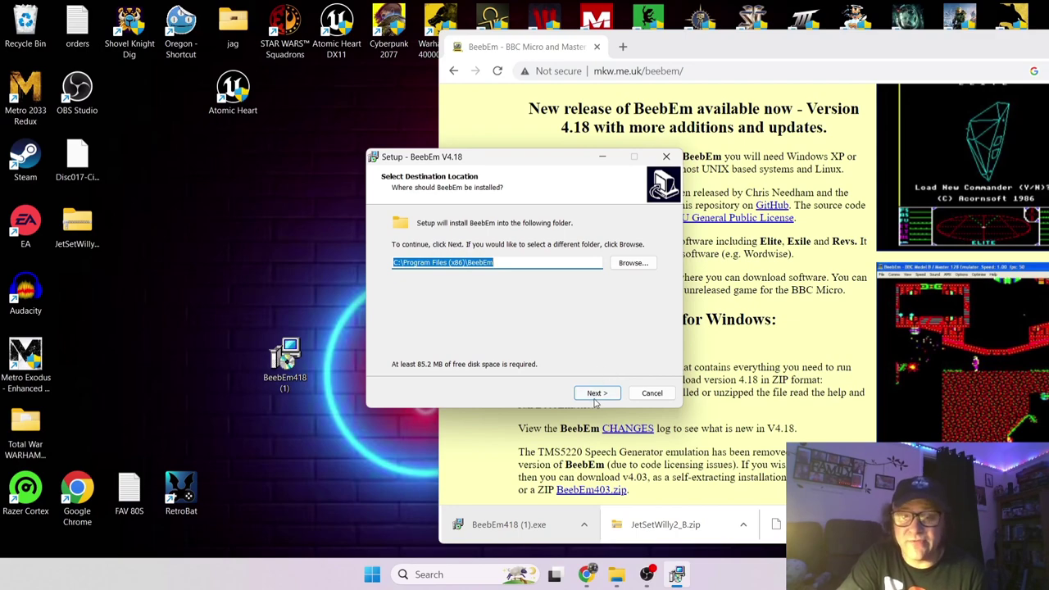
# Step: Install BeebEm into the existing C:\Program Files (x86)\BeebEm folder with a desktop shortcut, and launch it on finishing
pyautogui.click(595, 397)
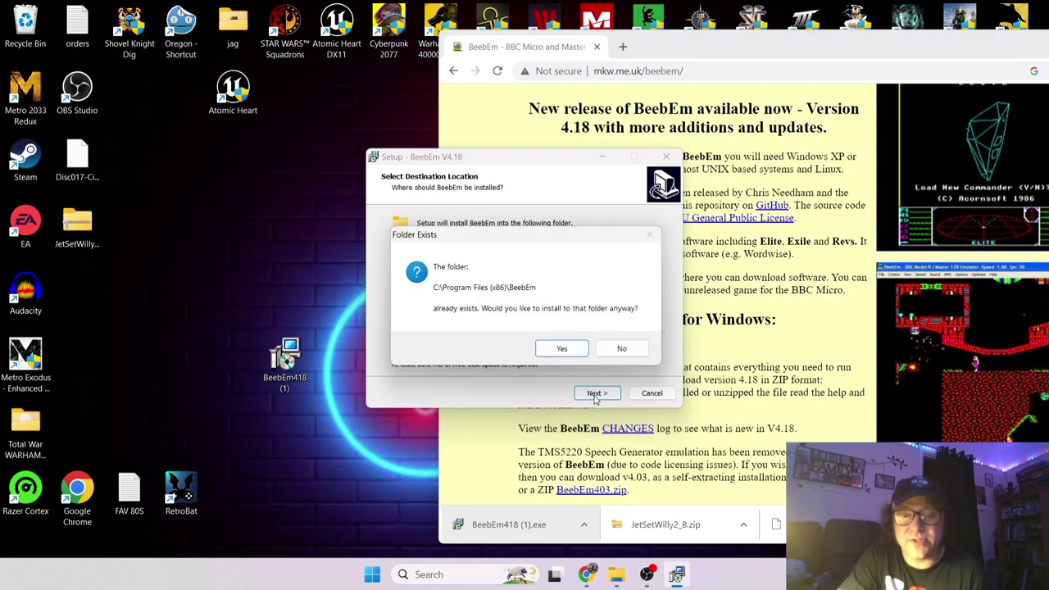
pyautogui.click(562, 349)
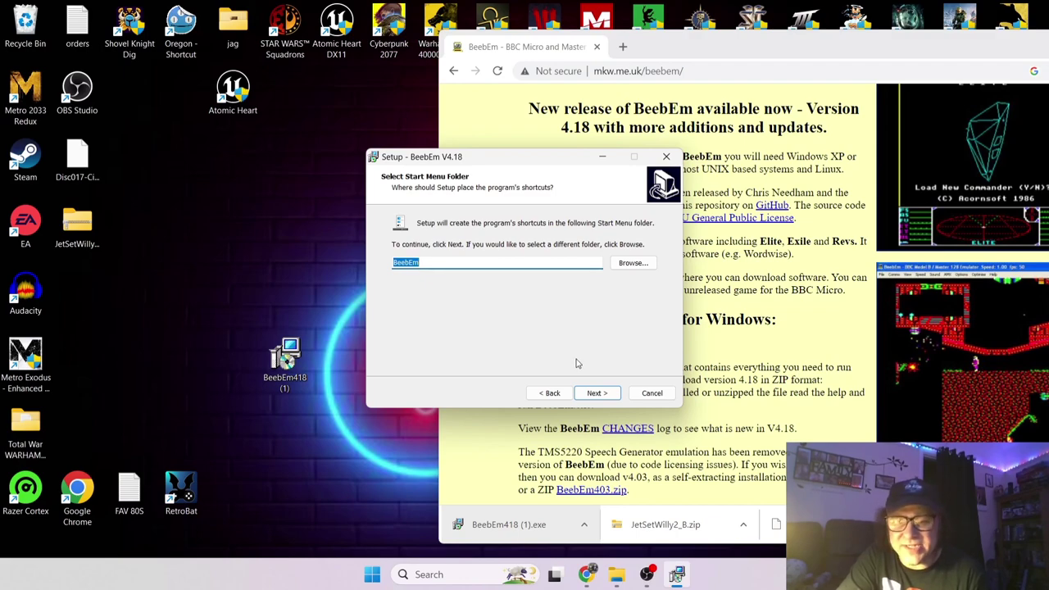
pyautogui.click(596, 394)
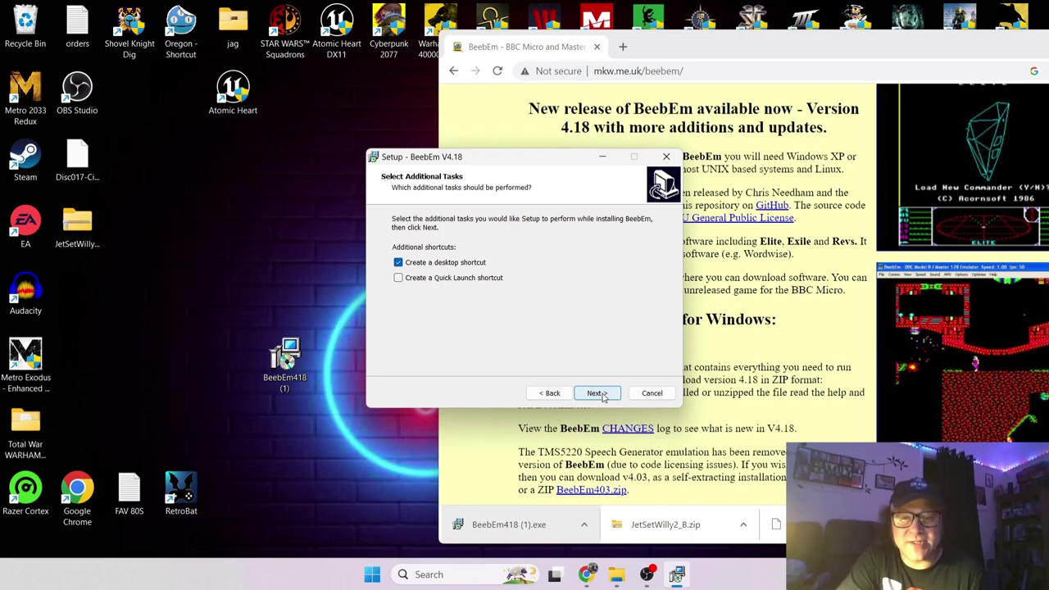
pyautogui.click(601, 394)
pyautogui.click(601, 394)
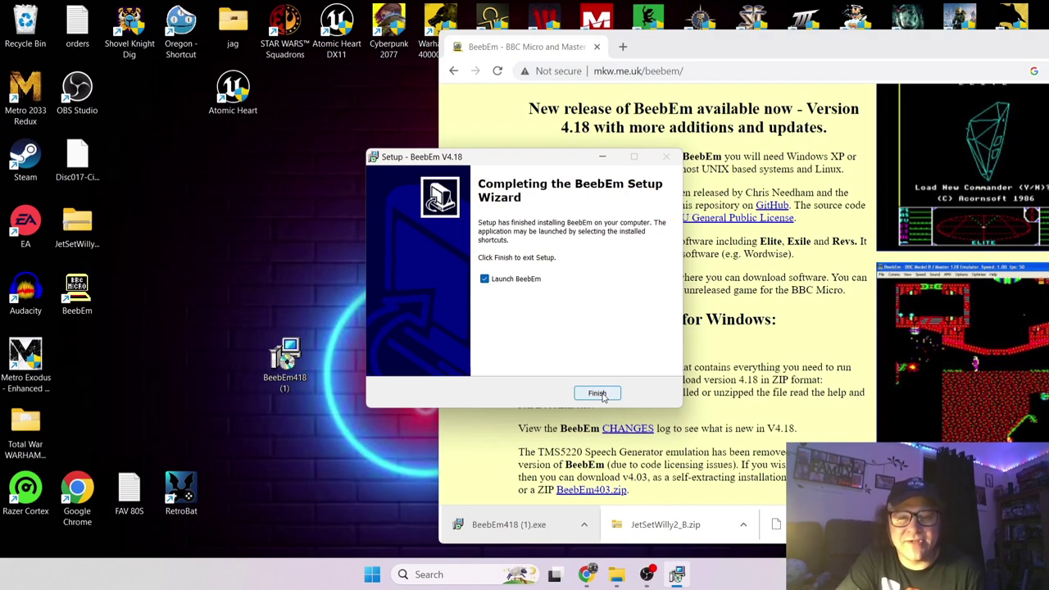
pyautogui.click(597, 394)
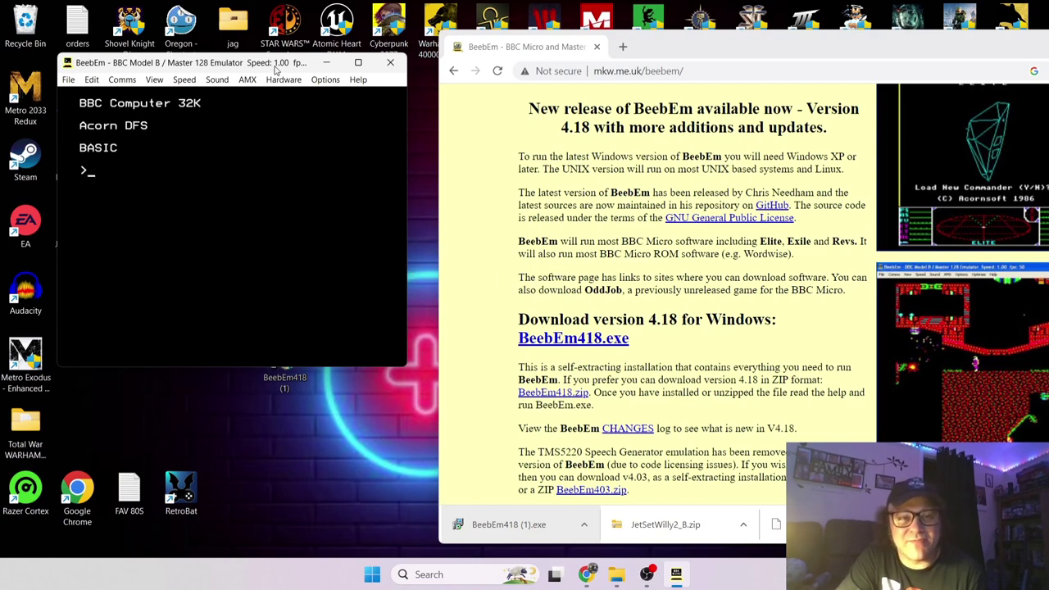
# Step: Close the emulator and relaunch BeebEm from its desktop shortcut, moving its window clear of the desktop files
pyautogui.moveTo(275, 70); pyautogui.dragTo(481, 131)
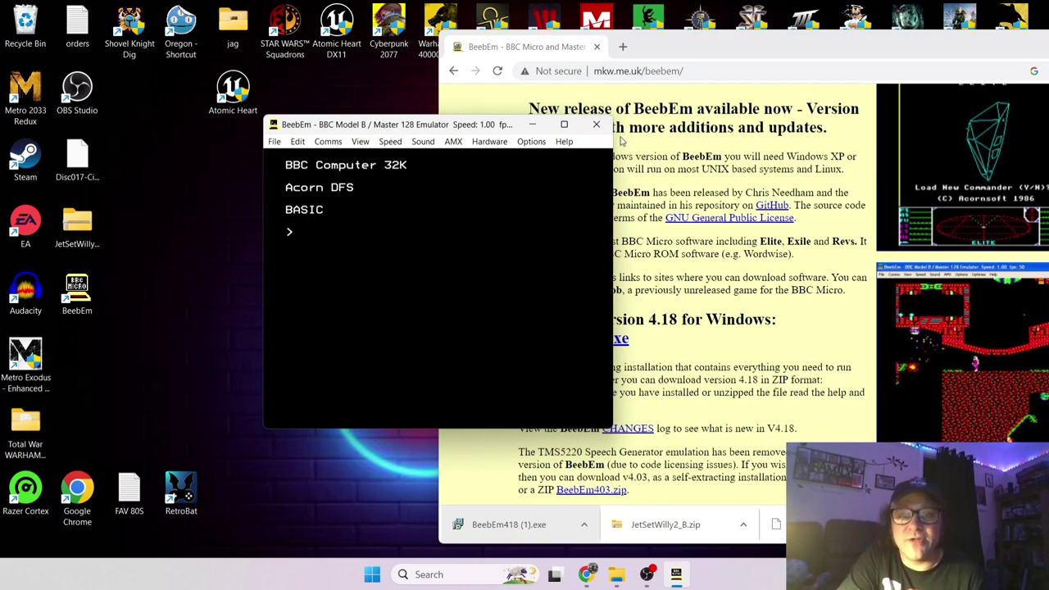
pyautogui.click(593, 127)
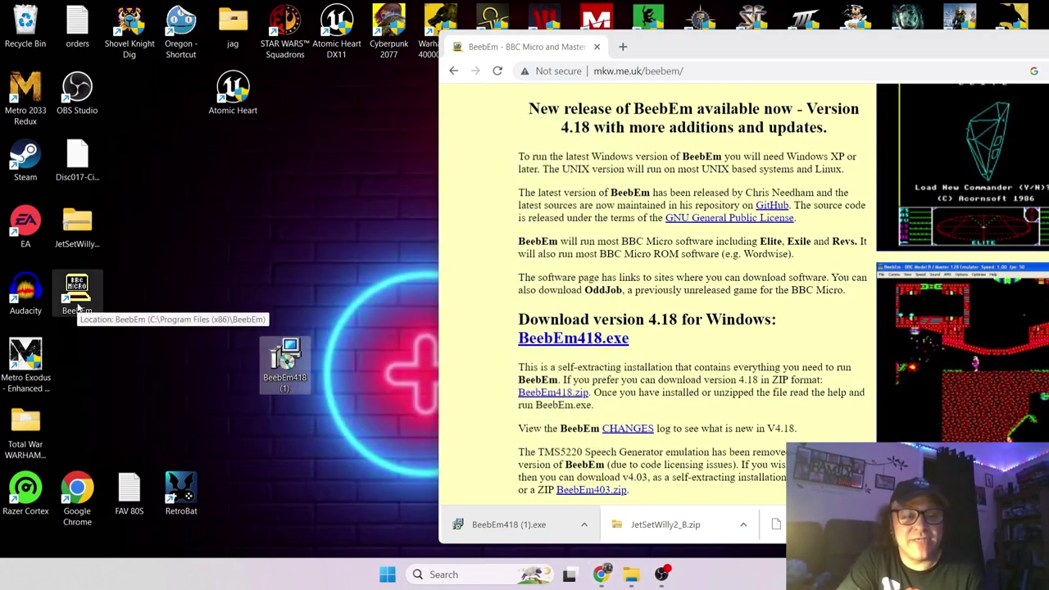
pyautogui.doubleClick(76, 305)
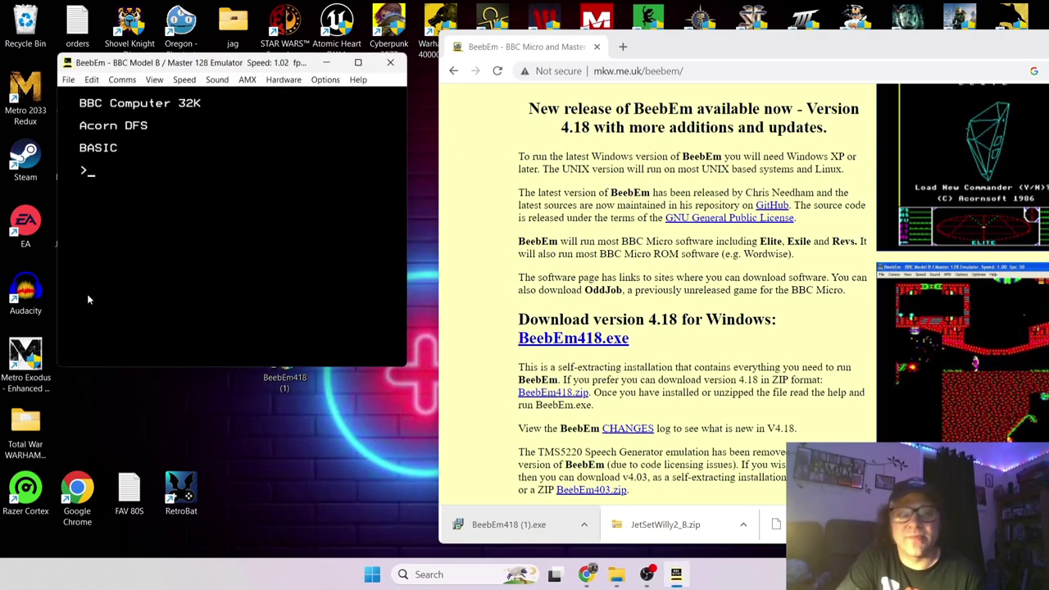
pyautogui.moveTo(208, 65); pyautogui.dragTo(373, 120)
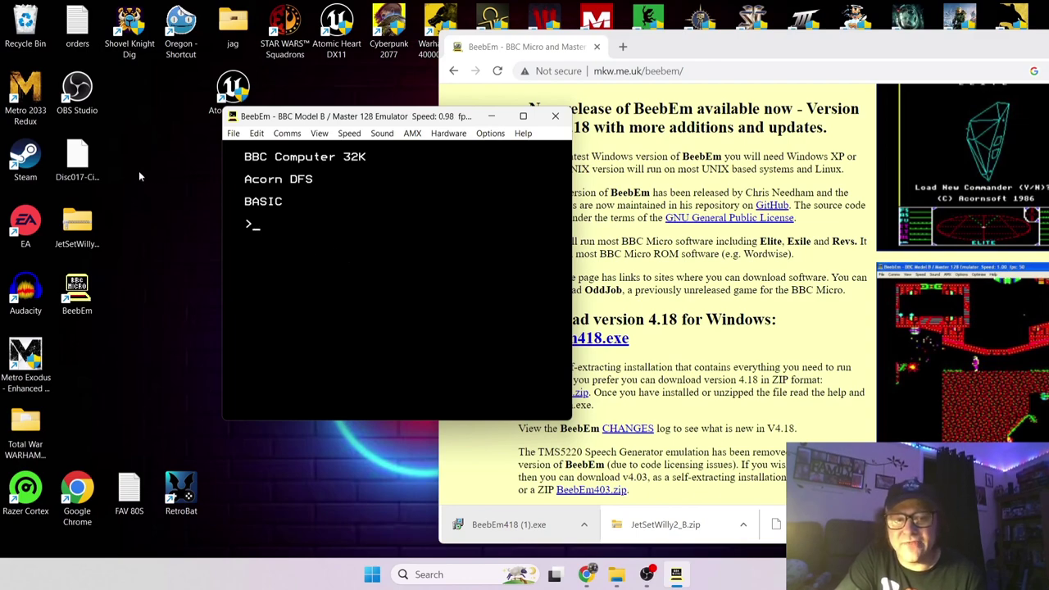
# Step: Extract JetSetWilly2_B.uef from the JetSetWilly2_B archive onto the desktop and close the archive window
pyautogui.click(77, 160)
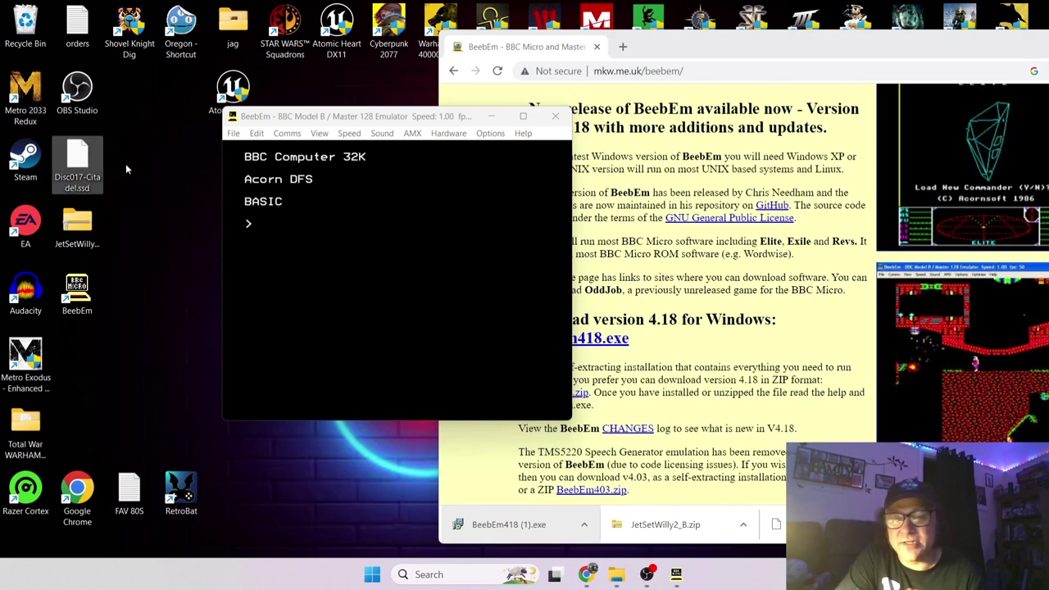
pyautogui.click(126, 223)
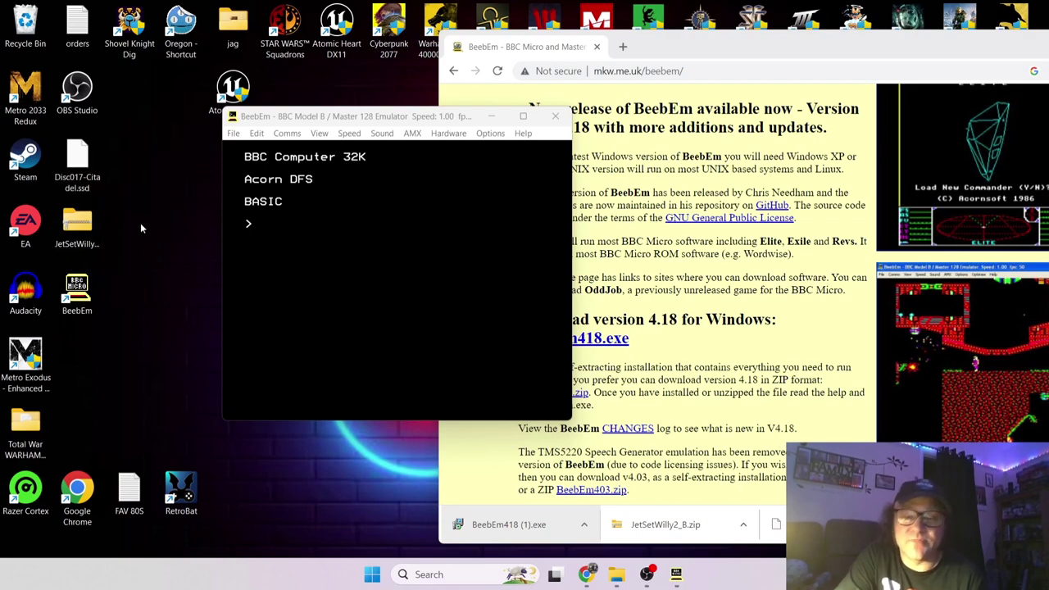
pyautogui.doubleClick(77, 232)
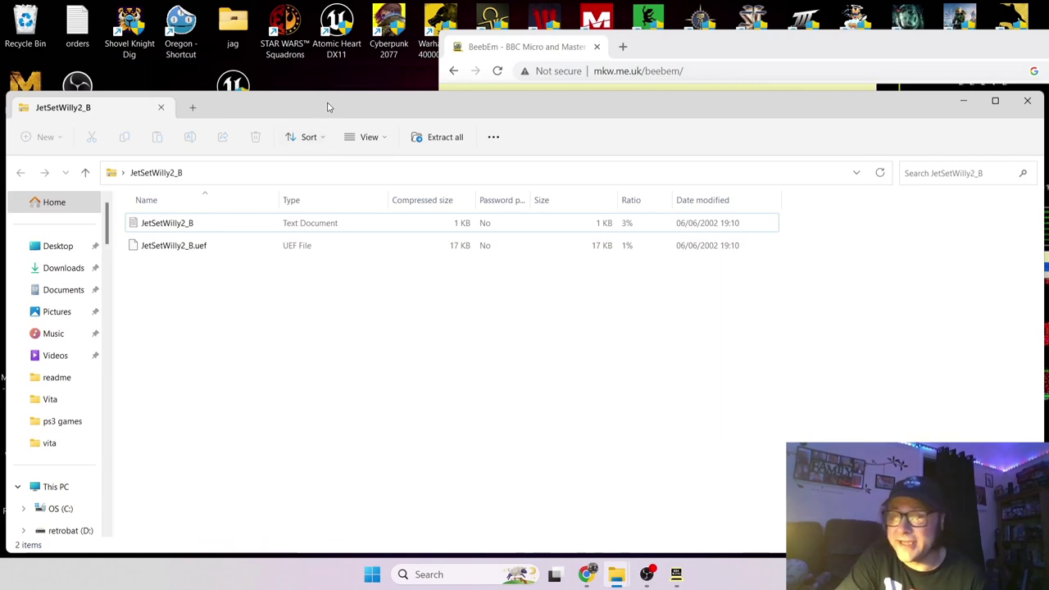
pyautogui.moveTo(327, 105); pyautogui.dragTo(589, 89)
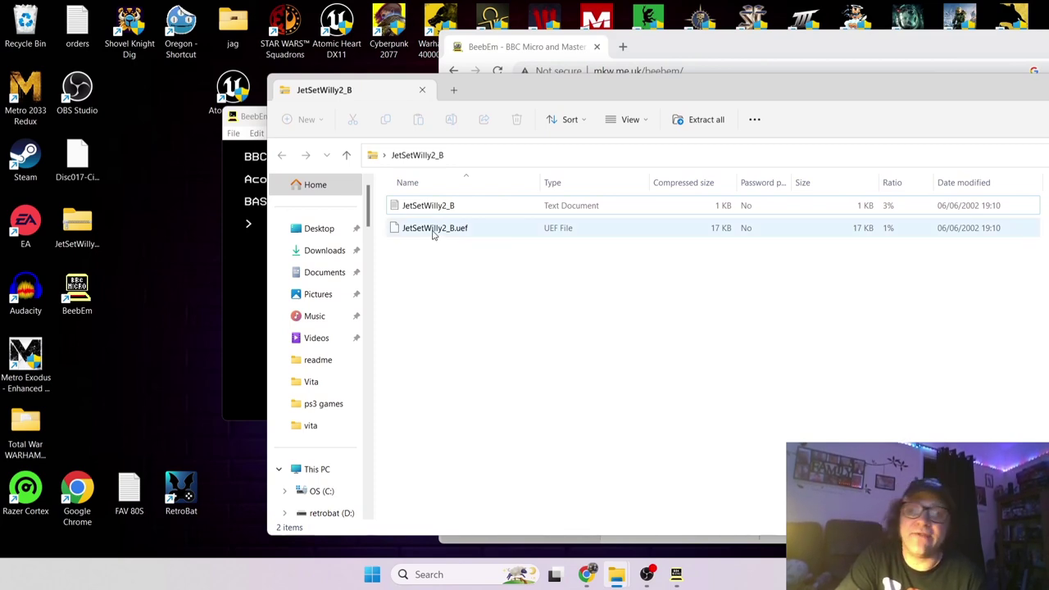
pyautogui.moveTo(433, 234); pyautogui.dragTo(152, 300)
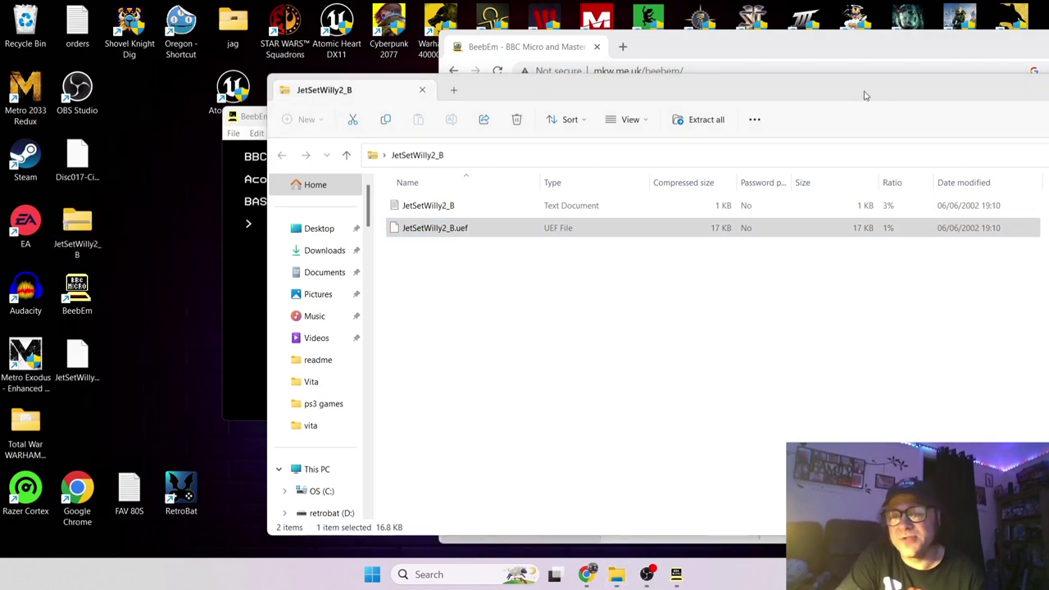
pyautogui.moveTo(867, 93); pyautogui.dragTo(562, 137)
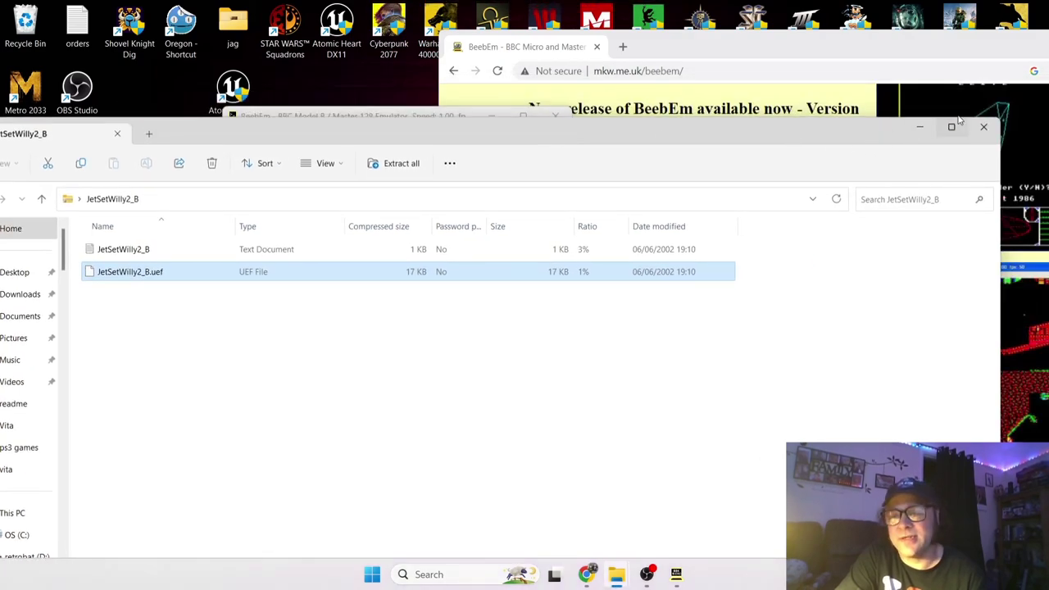
pyautogui.click(984, 127)
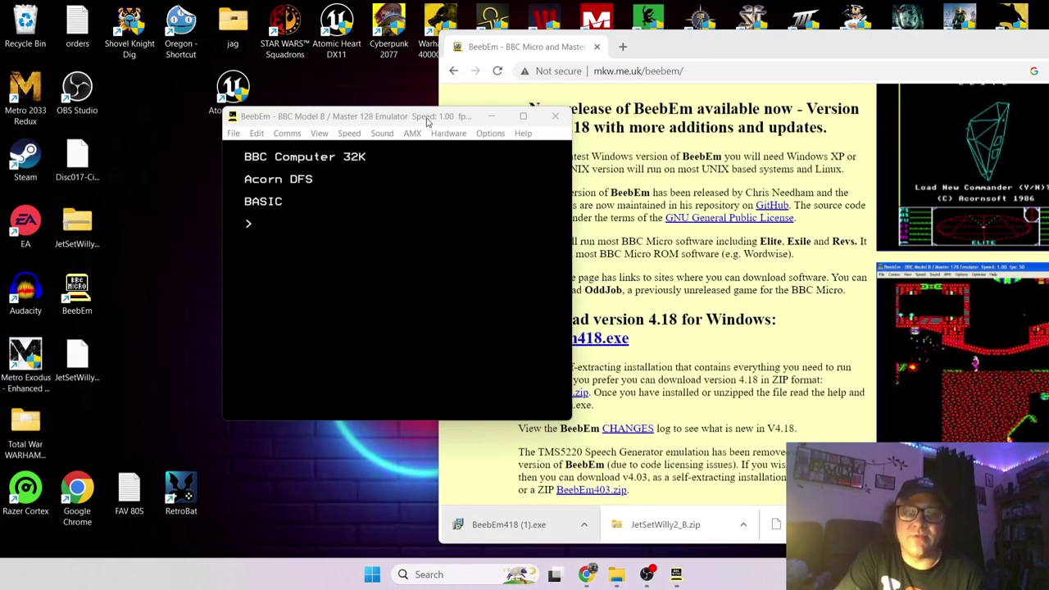
# Step: Run the disc image Disc017-Citadel.ssd from the Desktop folder in BeebEm
pyautogui.moveTo(427, 123); pyautogui.dragTo(634, 120)
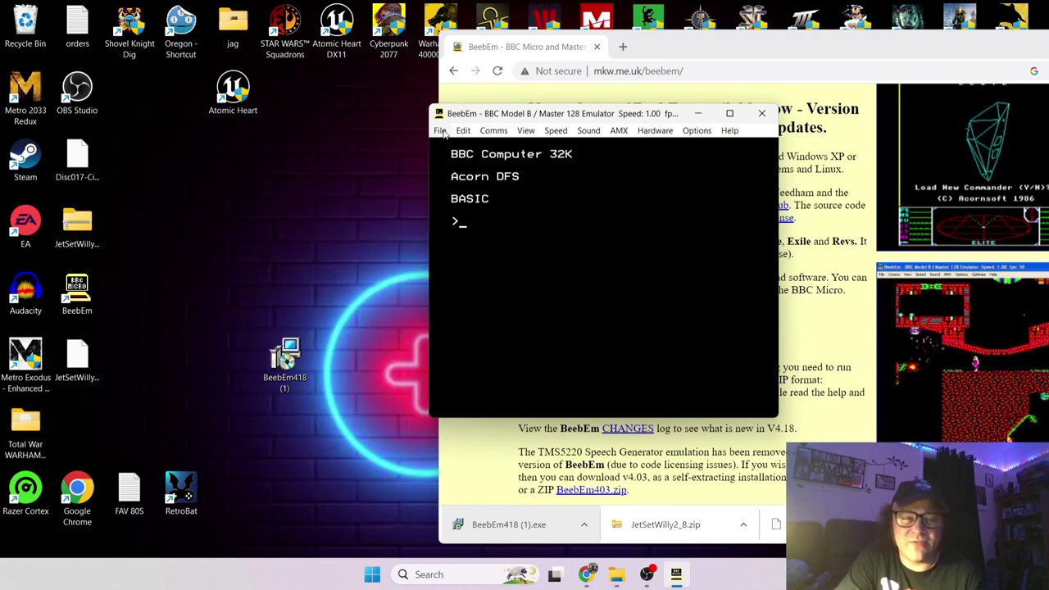
pyautogui.click(77, 159)
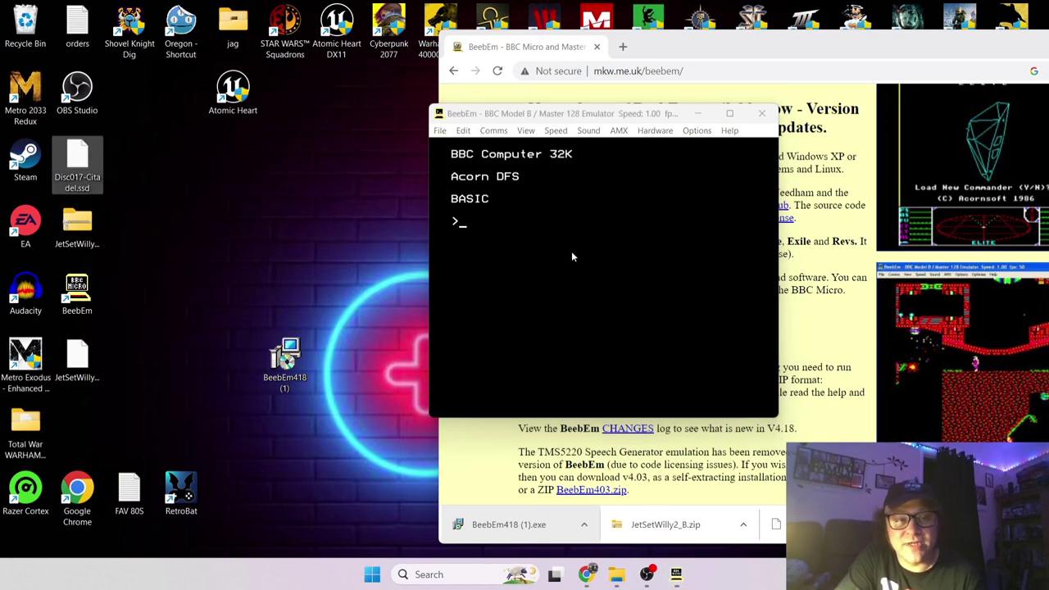
pyautogui.click(438, 131)
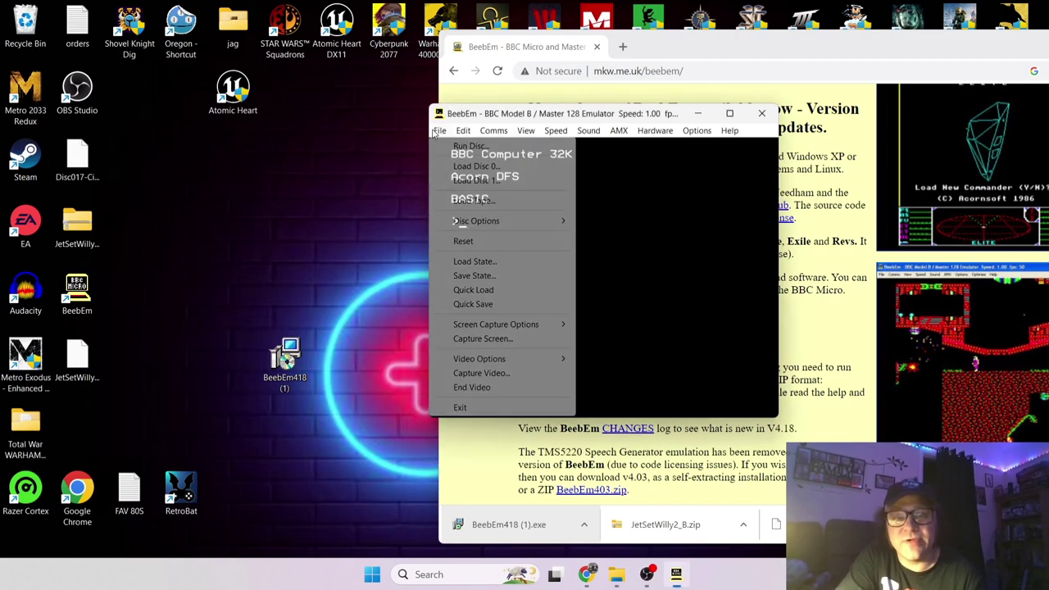
pyautogui.click(470, 146)
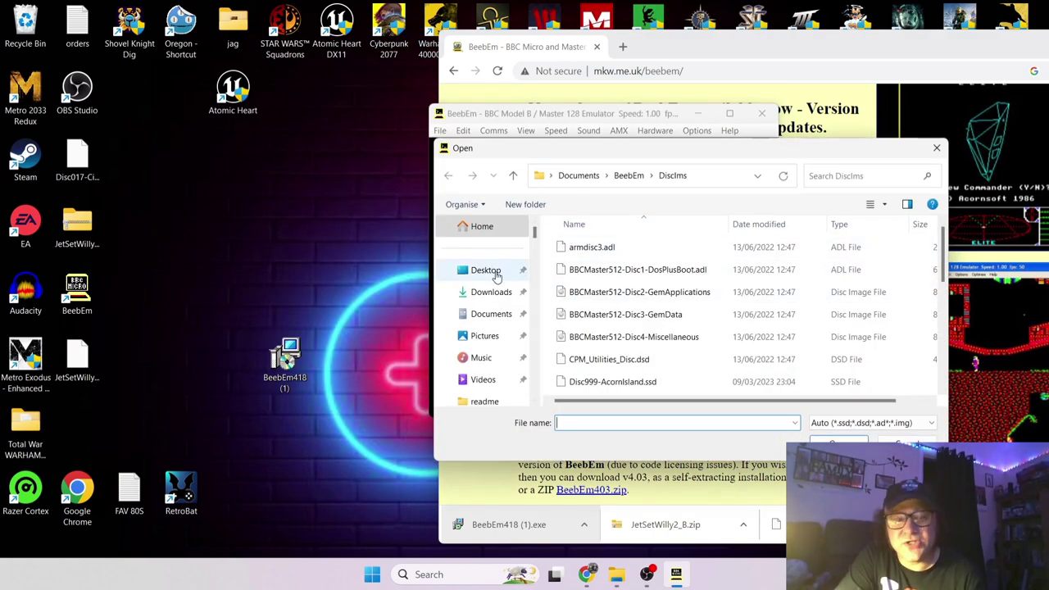
pyautogui.click(491, 273)
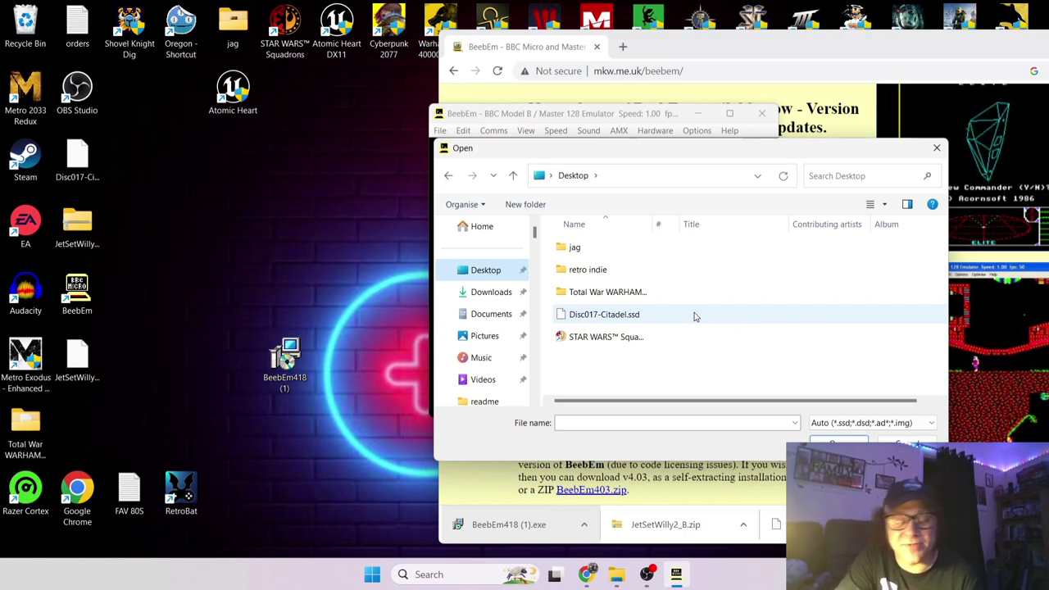
pyautogui.doubleClick(694, 314)
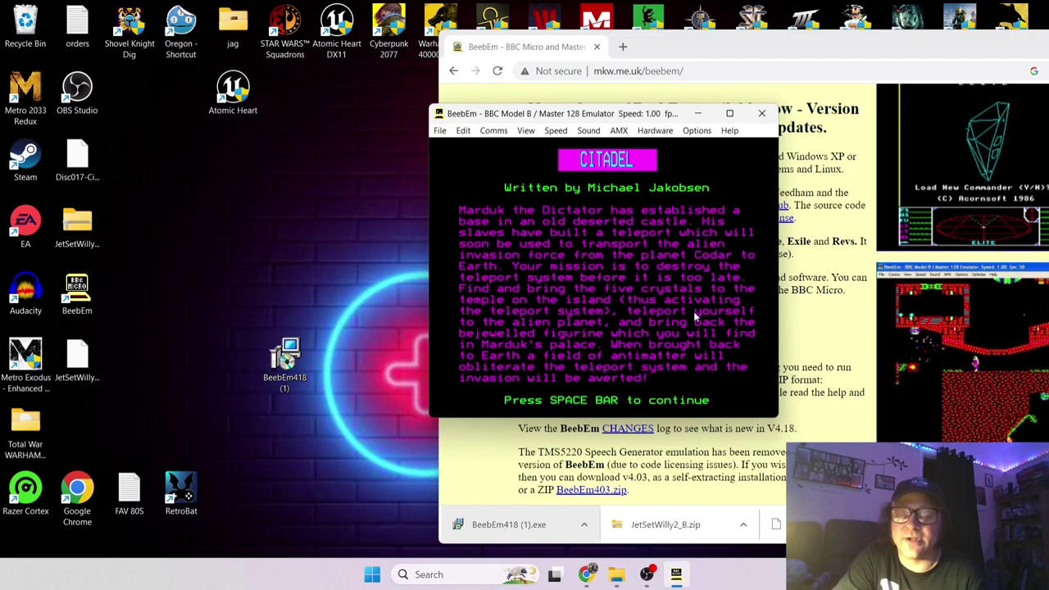
# Step: Set the emulator's window size to 1600x1200, reposition the window, and switch the display to full screen
pyautogui.moveTo(620, 121); pyautogui.dragTo(562, 105)
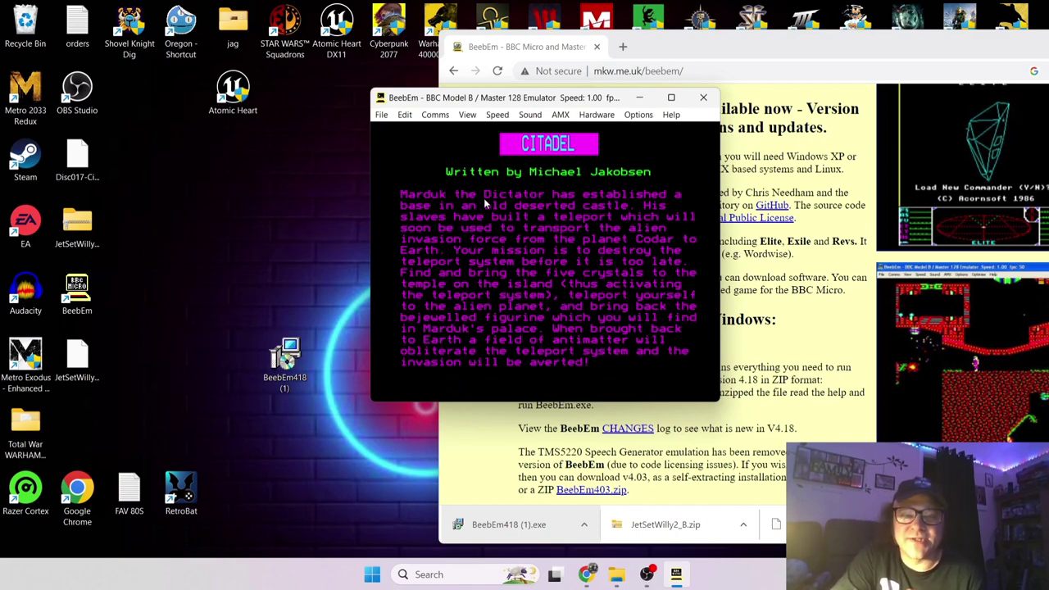
pyautogui.click(472, 119)
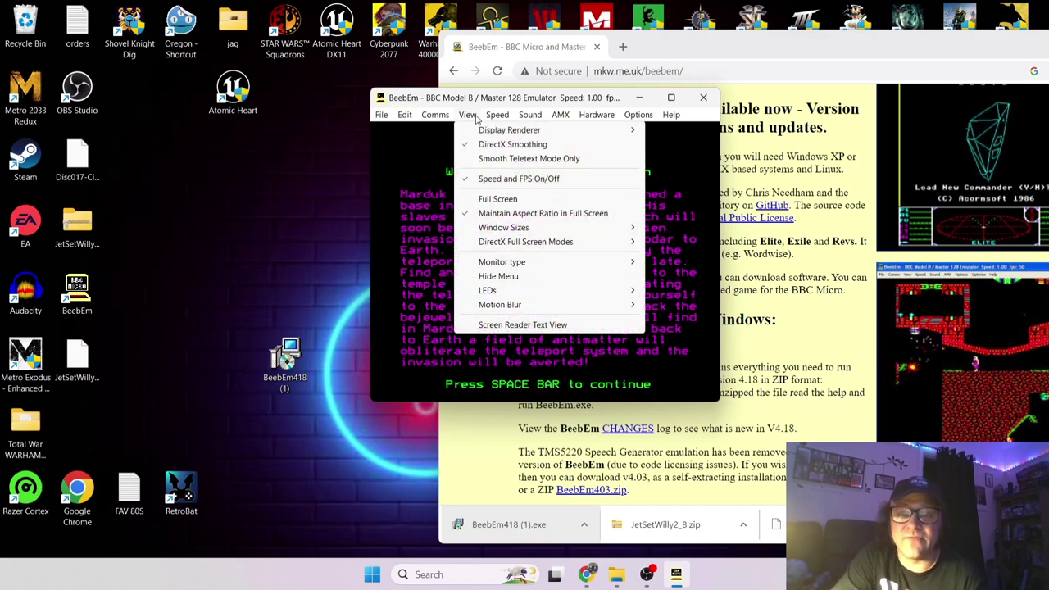
pyautogui.moveTo(524, 230)
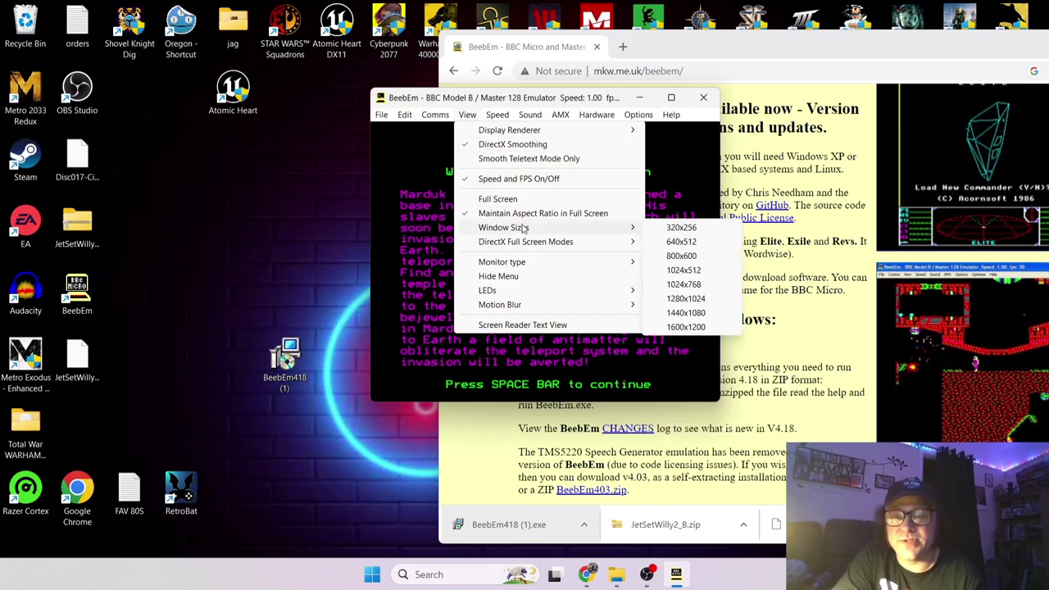
pyautogui.click(686, 326)
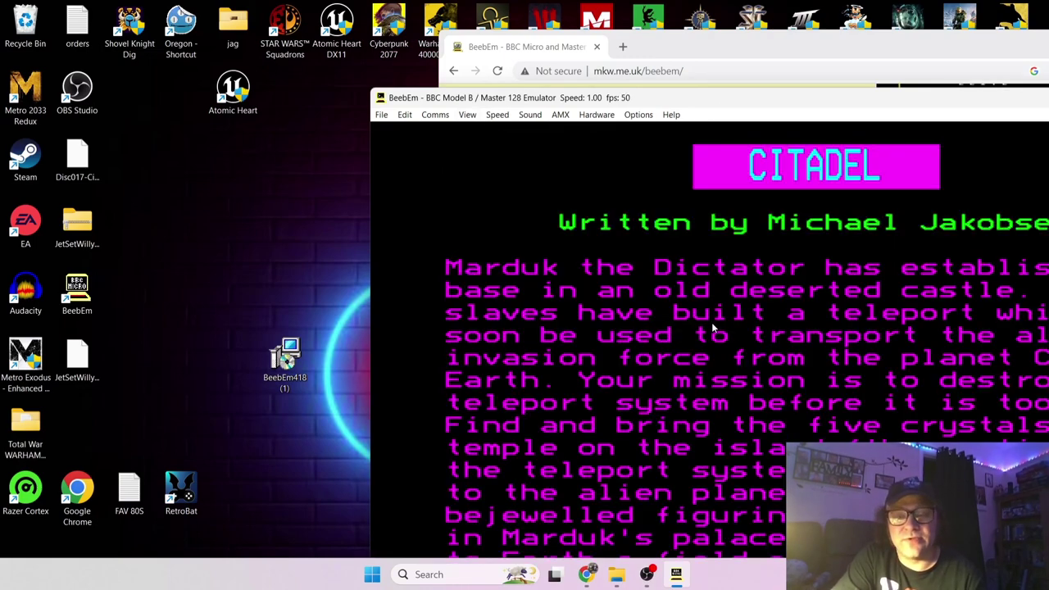
pyautogui.moveTo(631, 97); pyautogui.dragTo(496, 18)
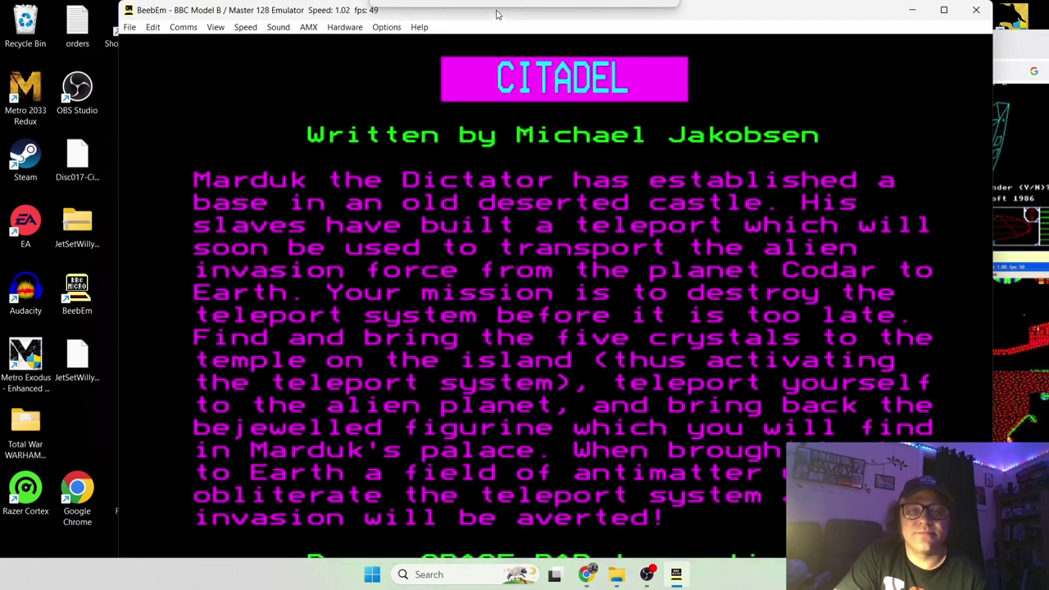
pyautogui.click(218, 28)
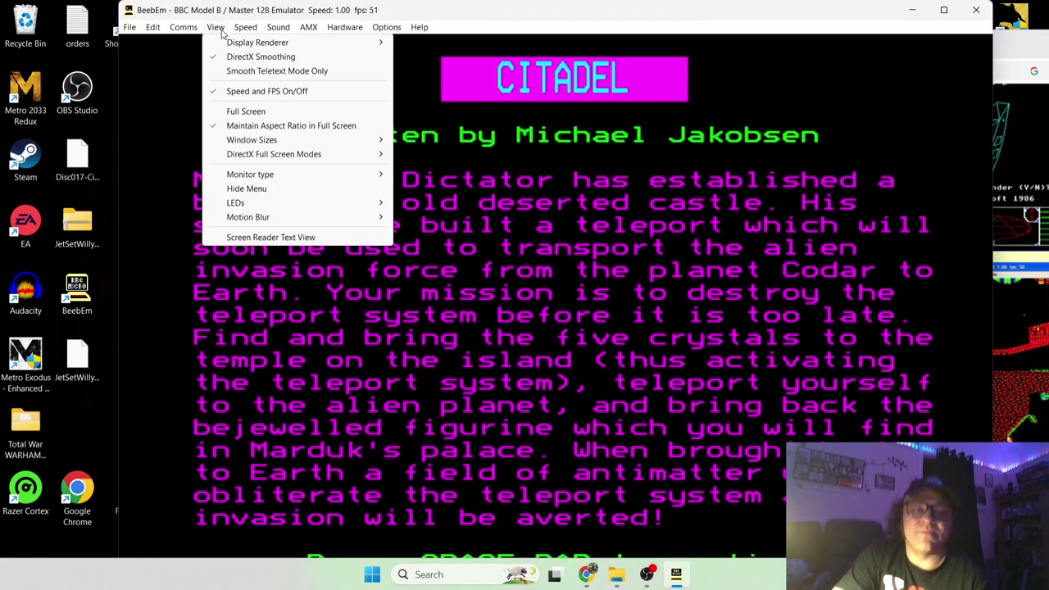
pyautogui.click(267, 111)
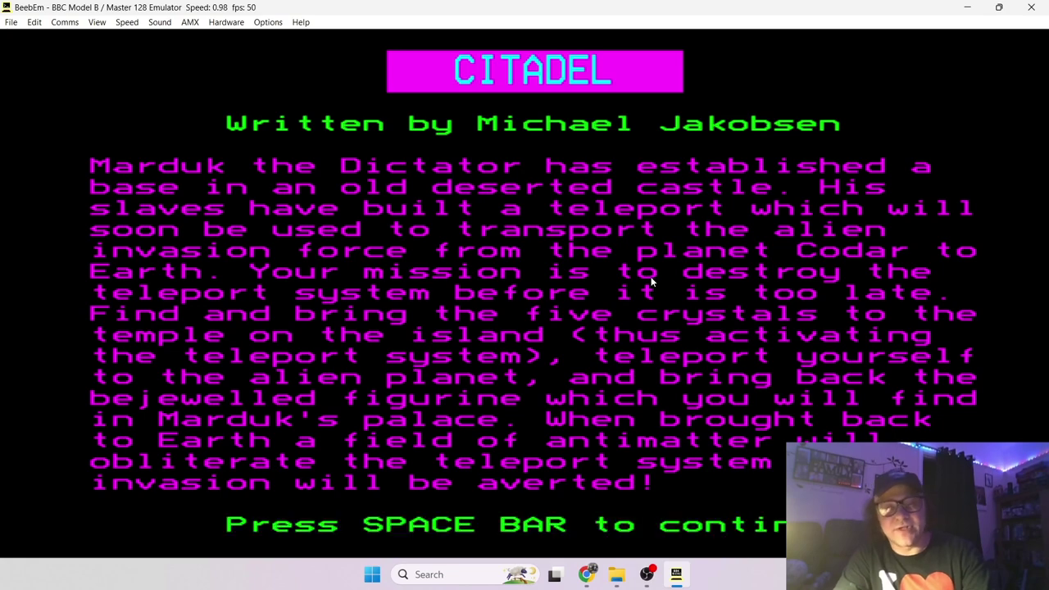
# Step: Page through Citadel's instruction and hint screens and continue past the title picture to the key layout selection
pyautogui.press('space')
pyautogui.press('space')
pyautogui.press('space')
pyautogui.press('space')
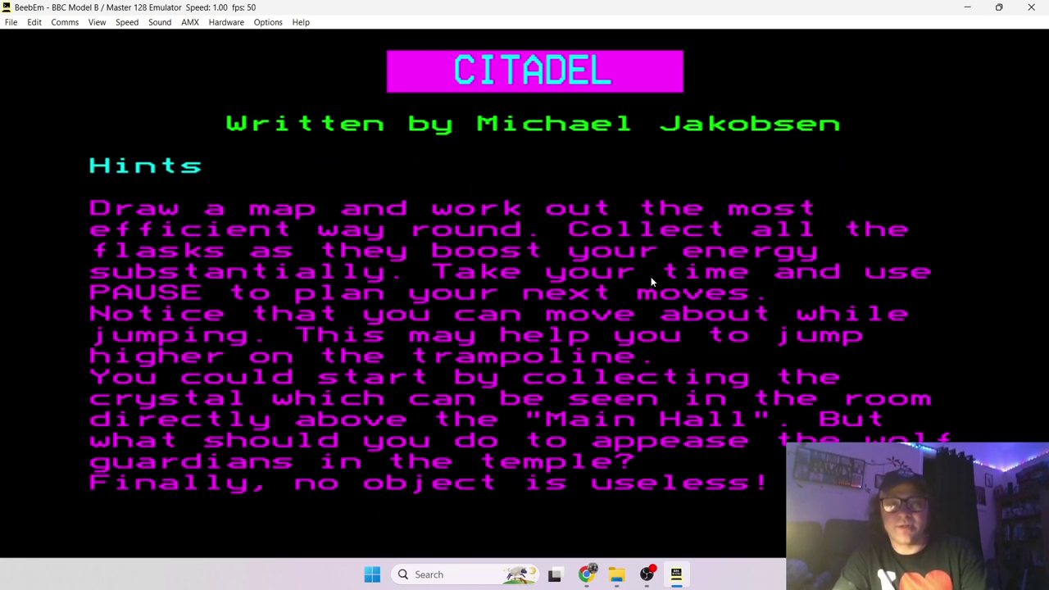
pyautogui.press('space')
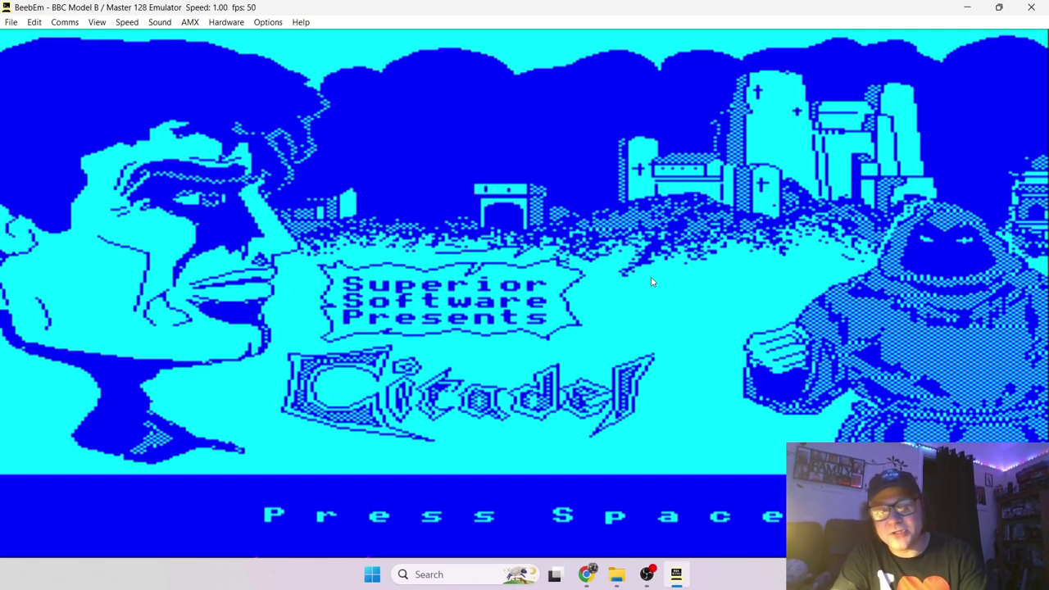
pyautogui.press('space')
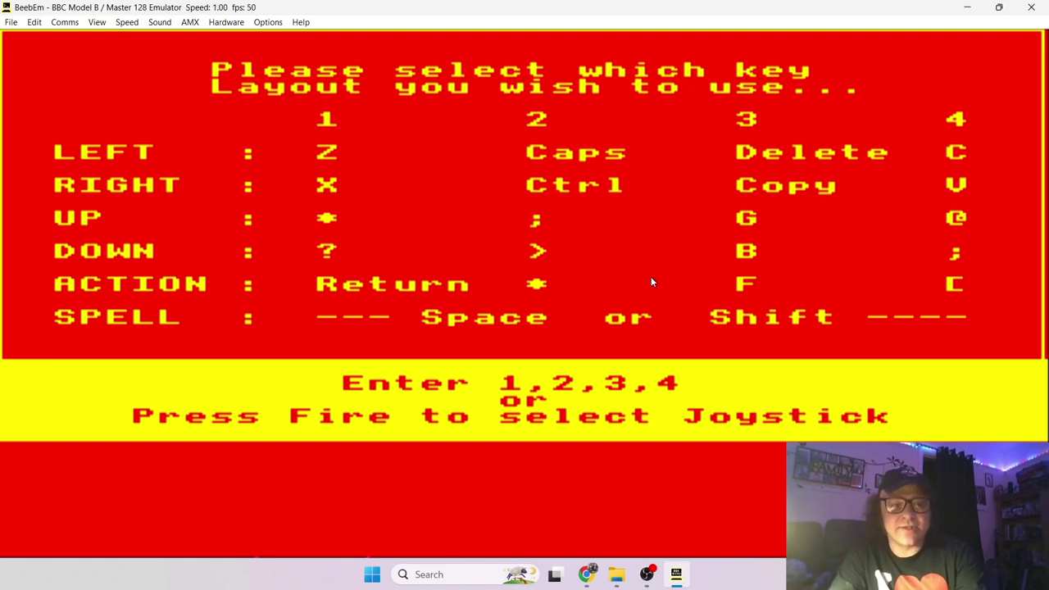
# Step: Choose key layout 1 and the female character for Citadel, and confirm the selection
pyautogui.press('1')
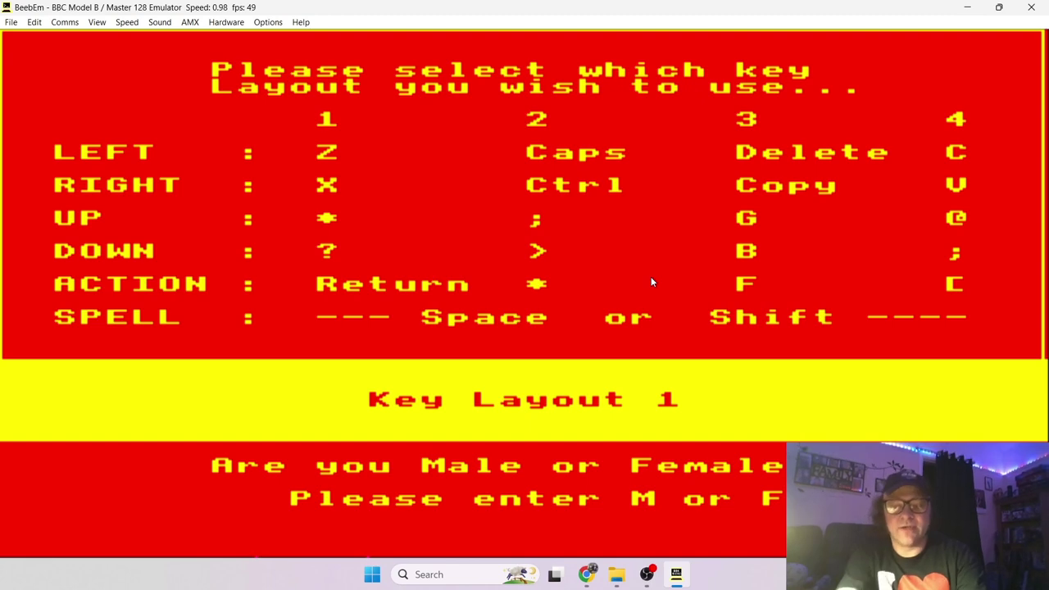
pyautogui.press('f')
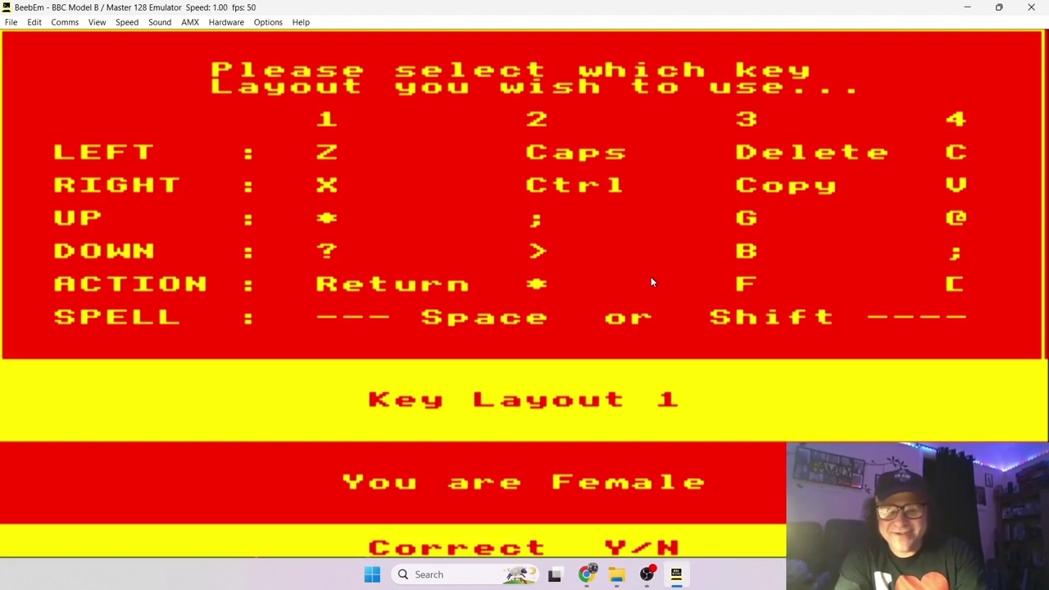
pyautogui.press('y')
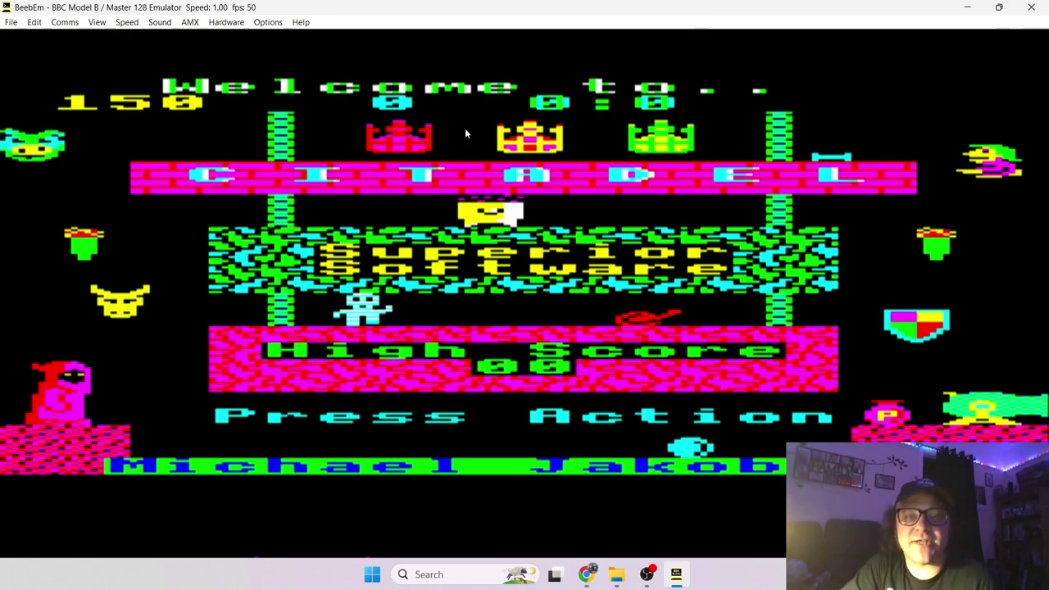
# Step: Restore the emulator window from its maximized size, start the Citadel game, and reposition the window slightly
pyautogui.doubleClick(468, 12)
pyautogui.press('Return')
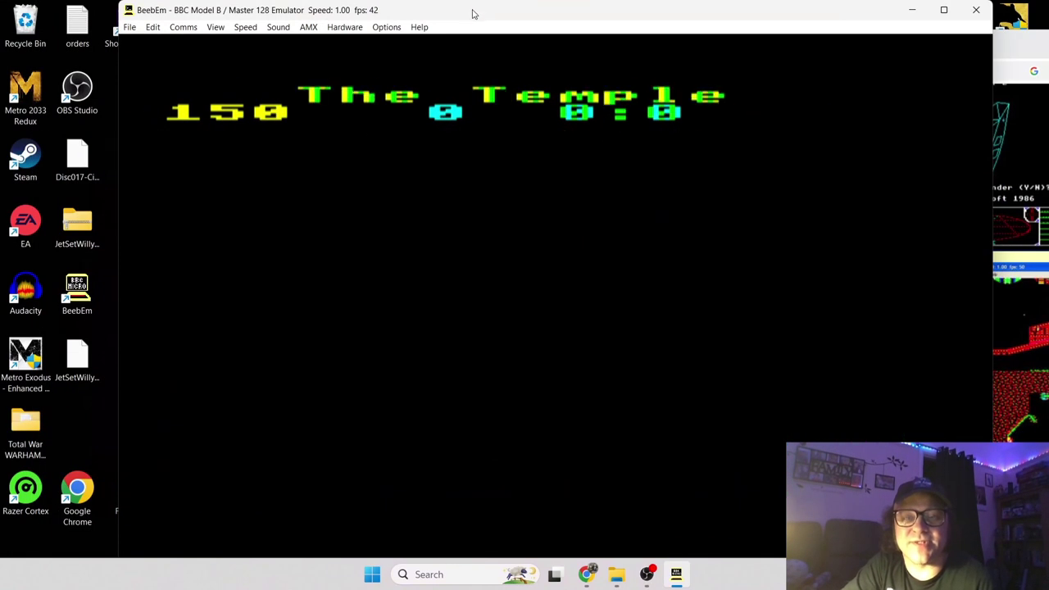
pyautogui.moveTo(483, 19); pyautogui.dragTo(475, 23)
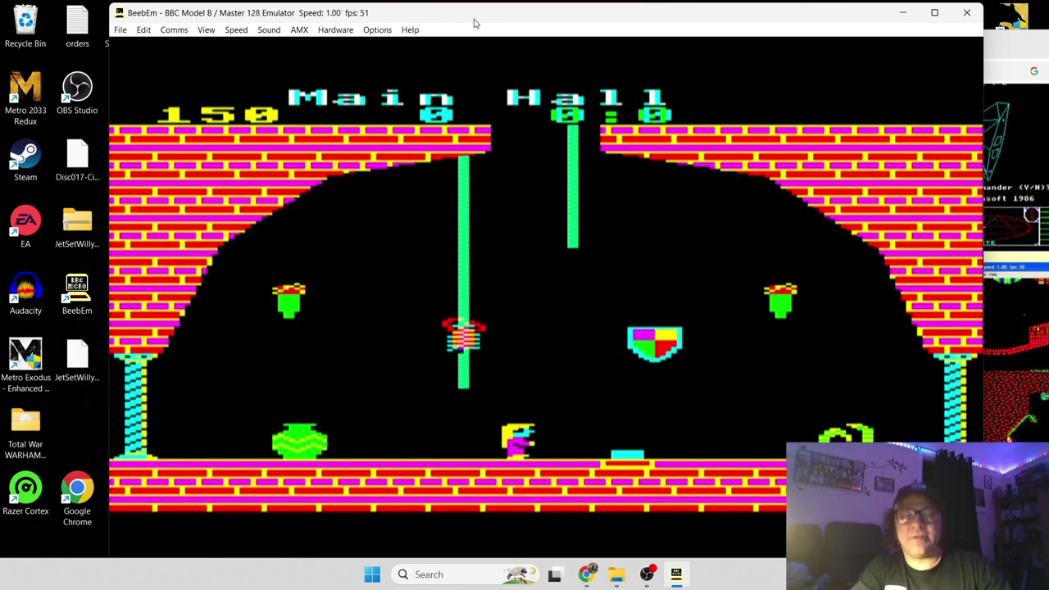
# Step: Walk and jump the Citadel character back and forth across the Main Hall, landing on the green vase
pyautogui.press('x')
pyautogui.press('z')
pyautogui.press('Return')
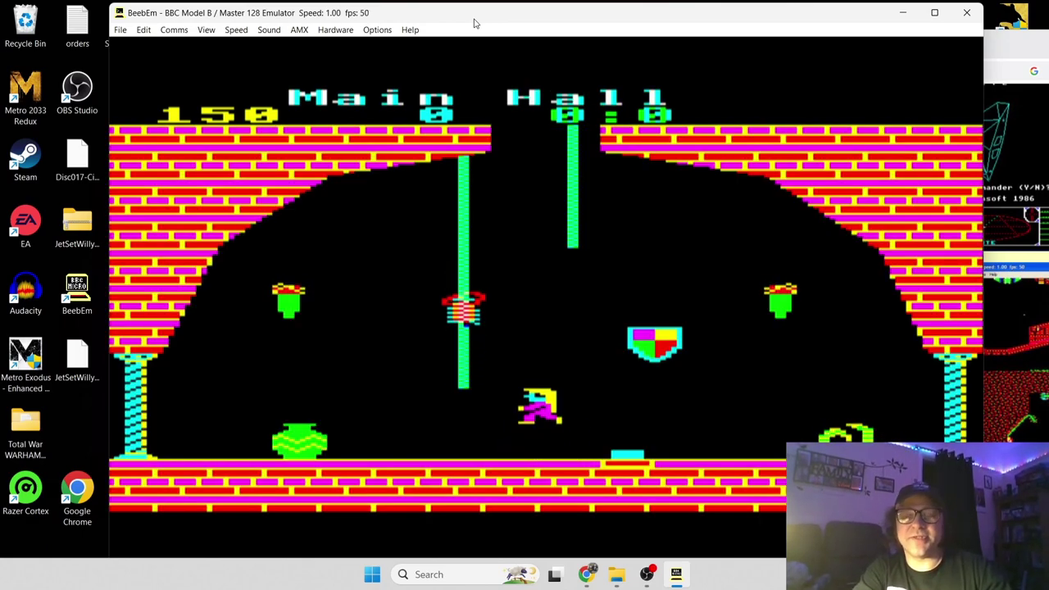
pyautogui.press('x')
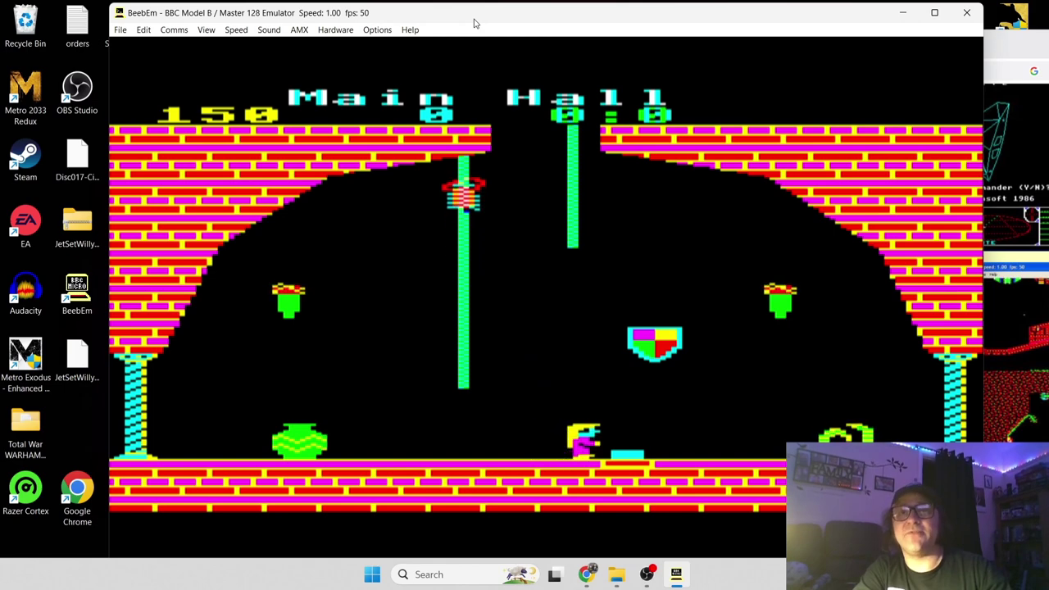
pyautogui.press('Return')
pyautogui.press('z')
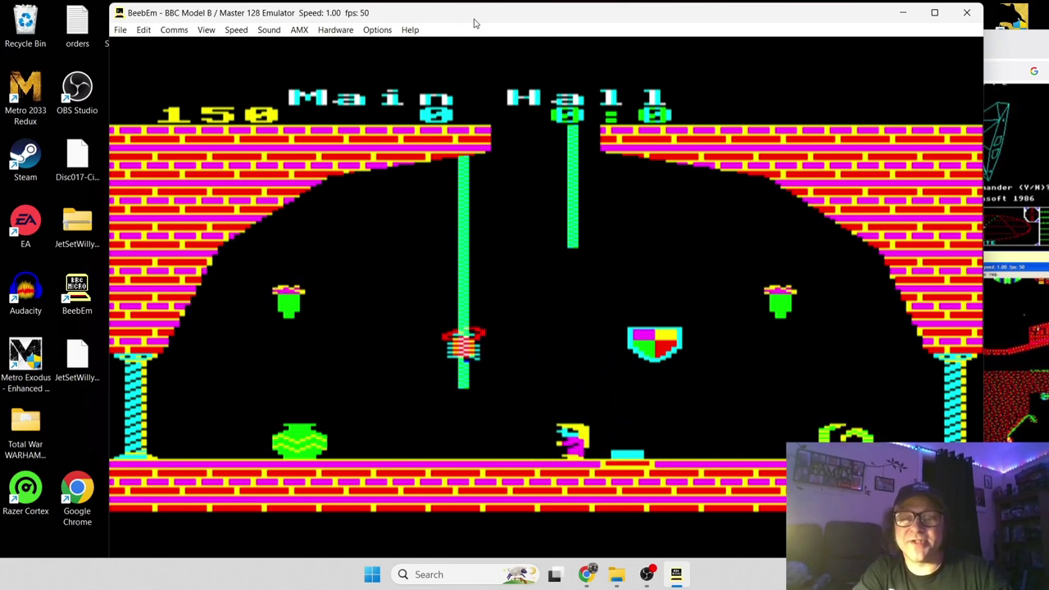
pyautogui.press('z')
pyautogui.press('Return')
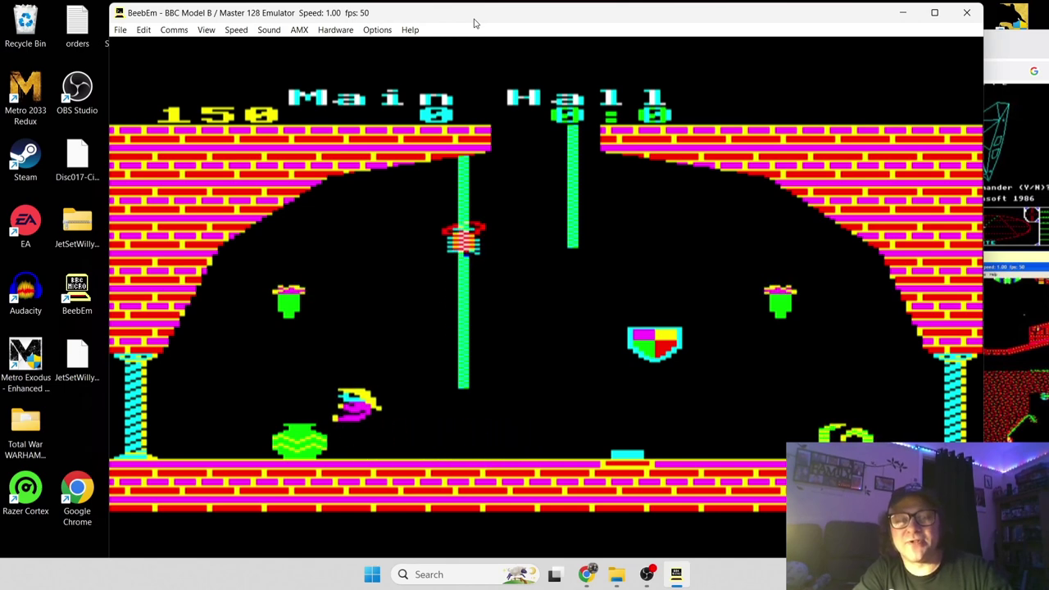
pyautogui.press('x')
pyautogui.press('z')
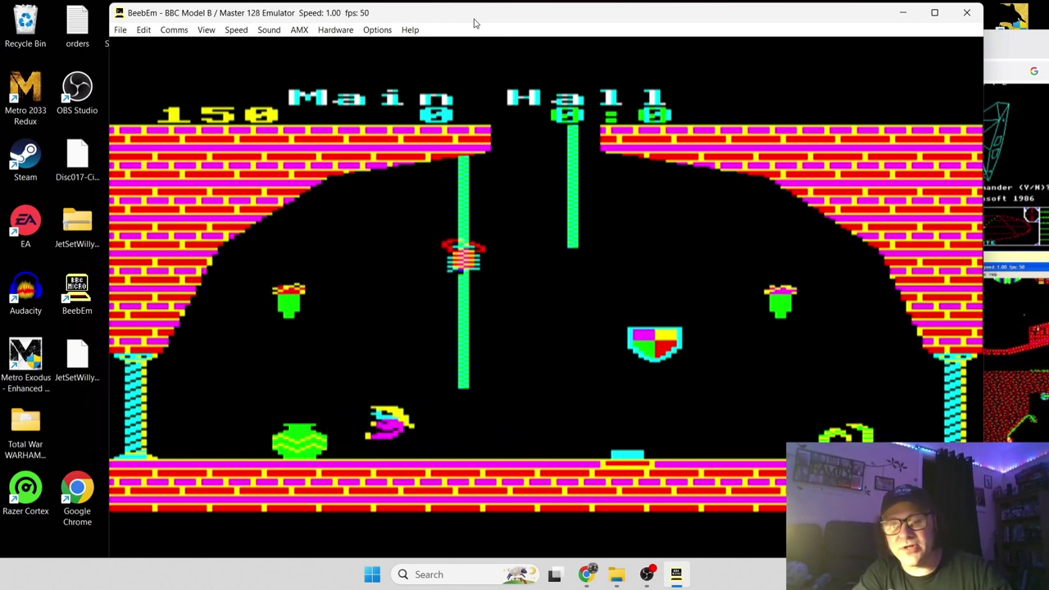
pyautogui.press('Return')
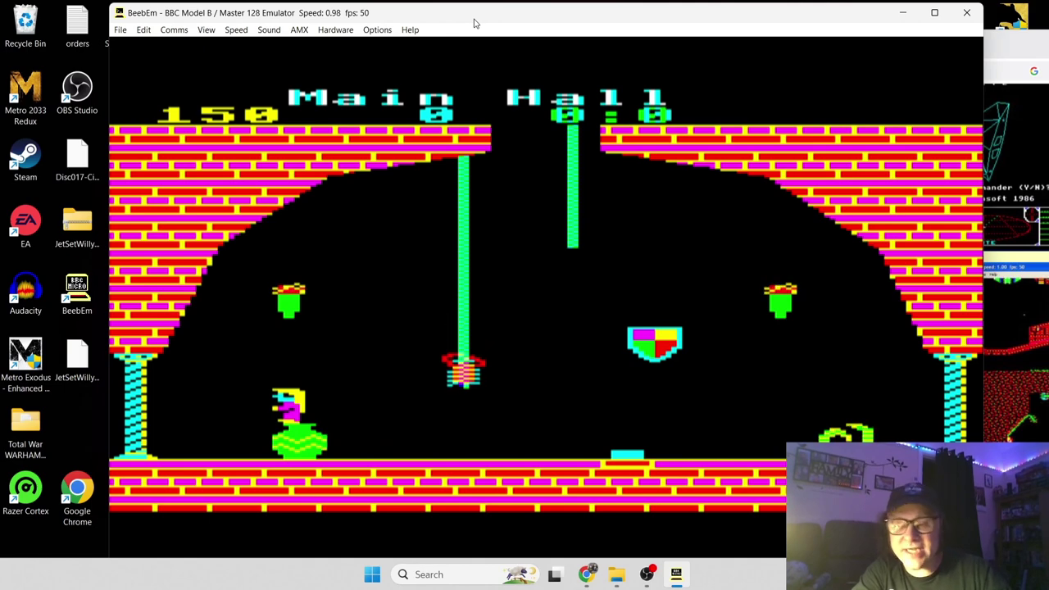
# Step: Take the character west from the Main Hall into Central Castle, approach the hooded guard, and retreat to the Main Hall
pyautogui.press('z')
pyautogui.press('z')
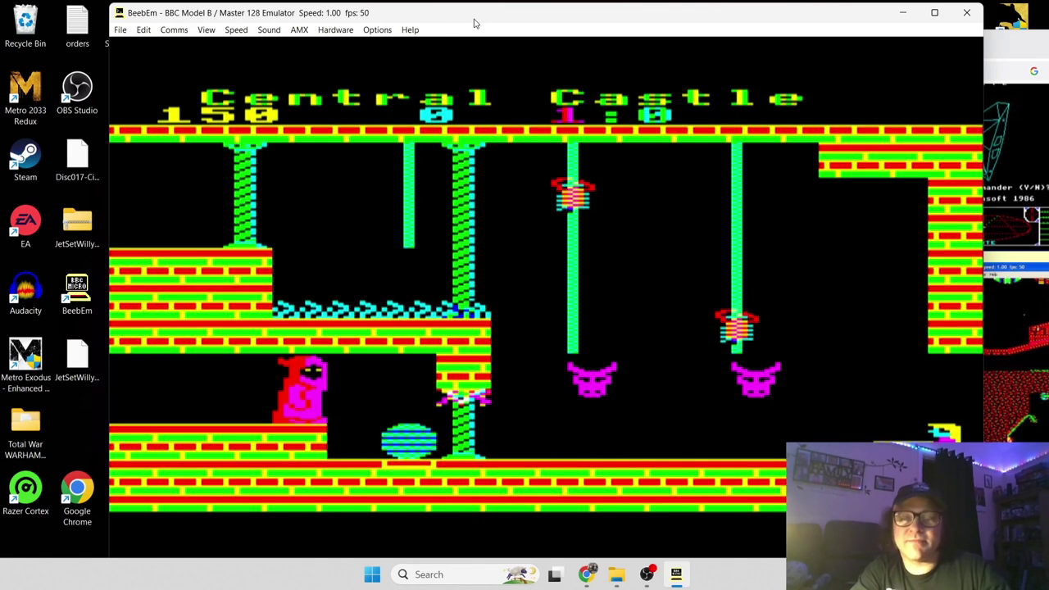
pyautogui.press('z')
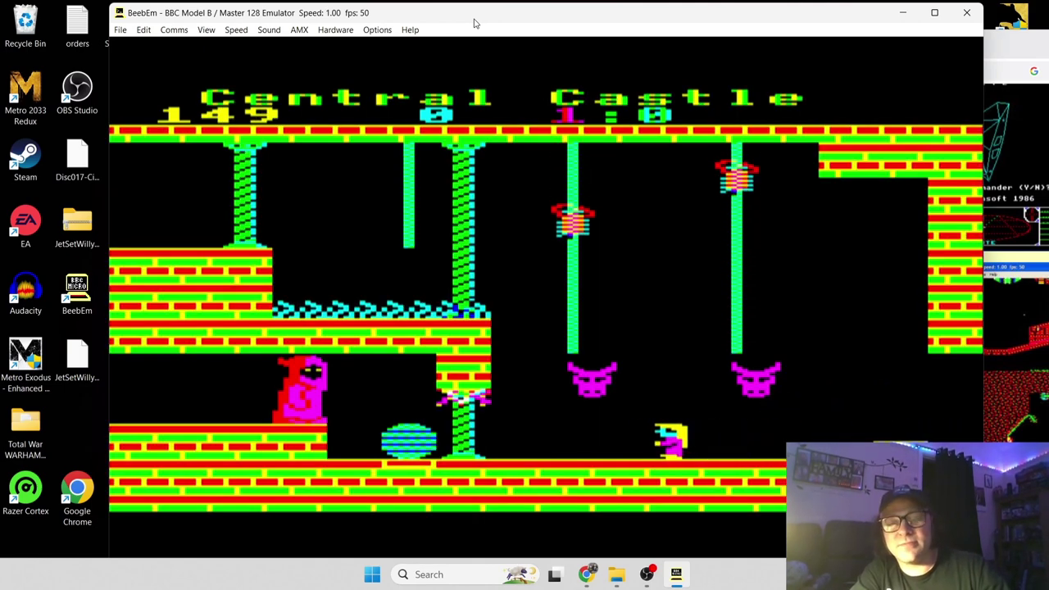
pyautogui.press('x')
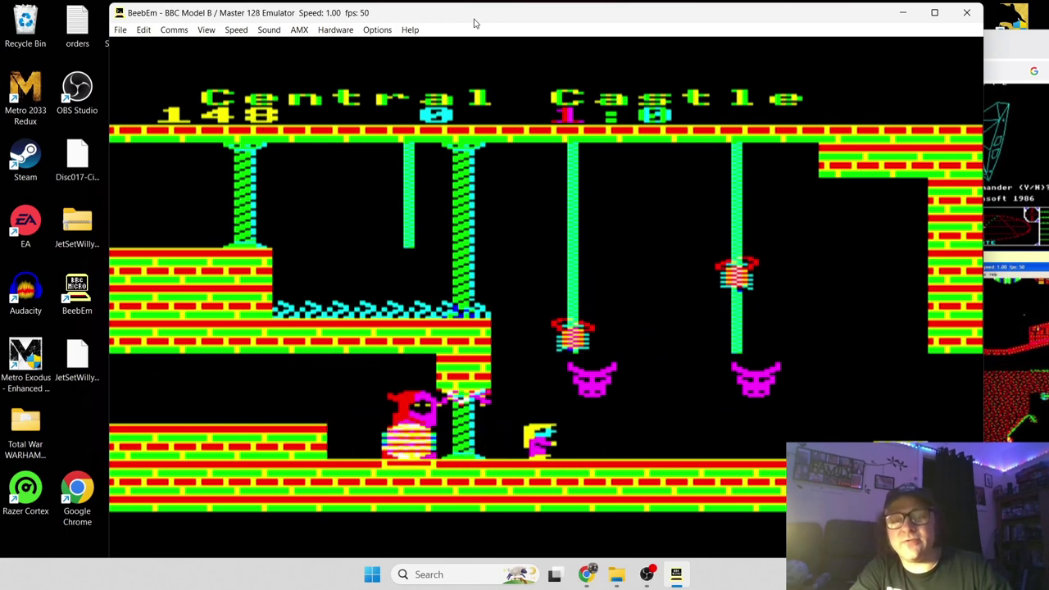
pyautogui.press('Return')
pyautogui.press('x')
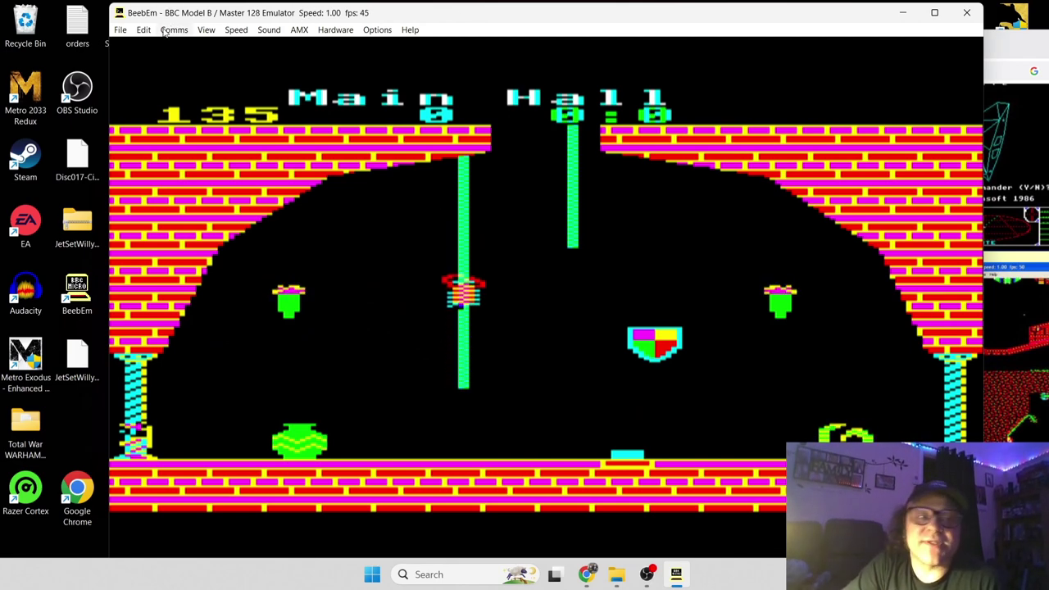
# Step: Exit BeebEm, report in the compatibility assistant that it worked correctly, and relaunch the emulator with its window maximized
pyautogui.click(119, 30)
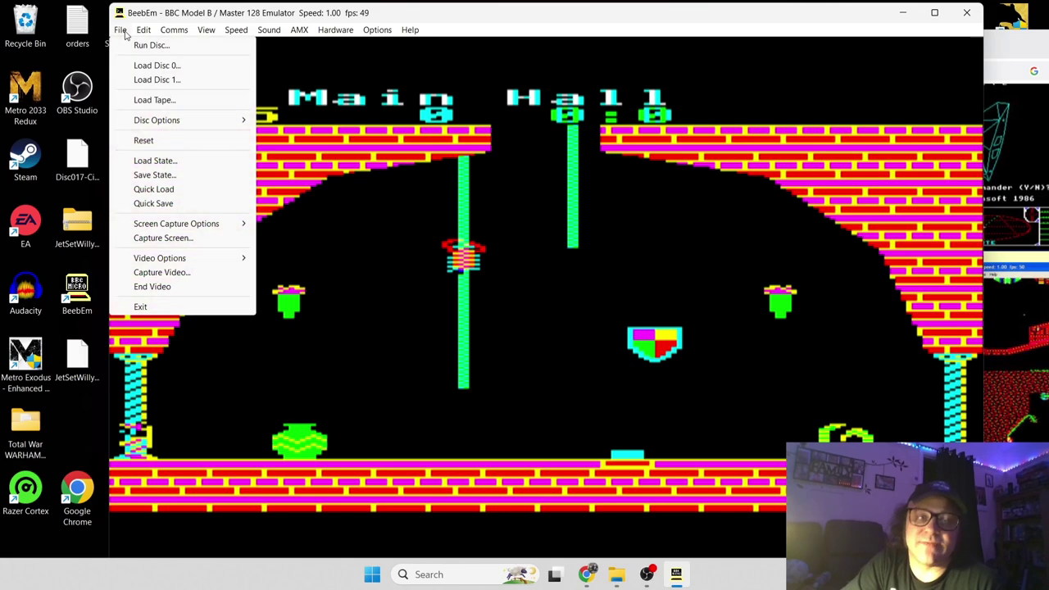
pyautogui.click(163, 307)
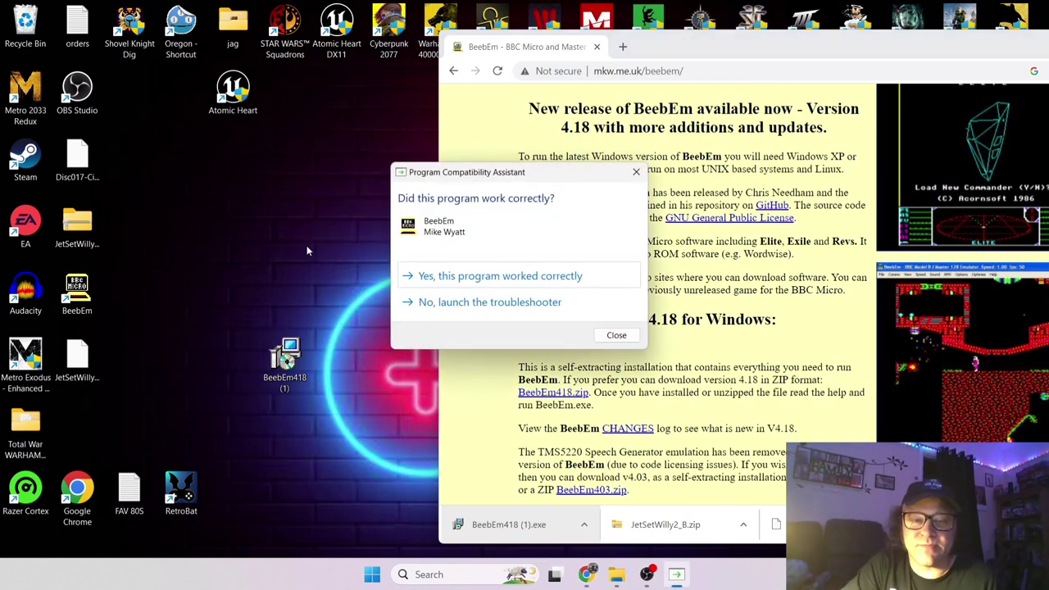
pyautogui.click(516, 279)
pyautogui.doubleClick(85, 299)
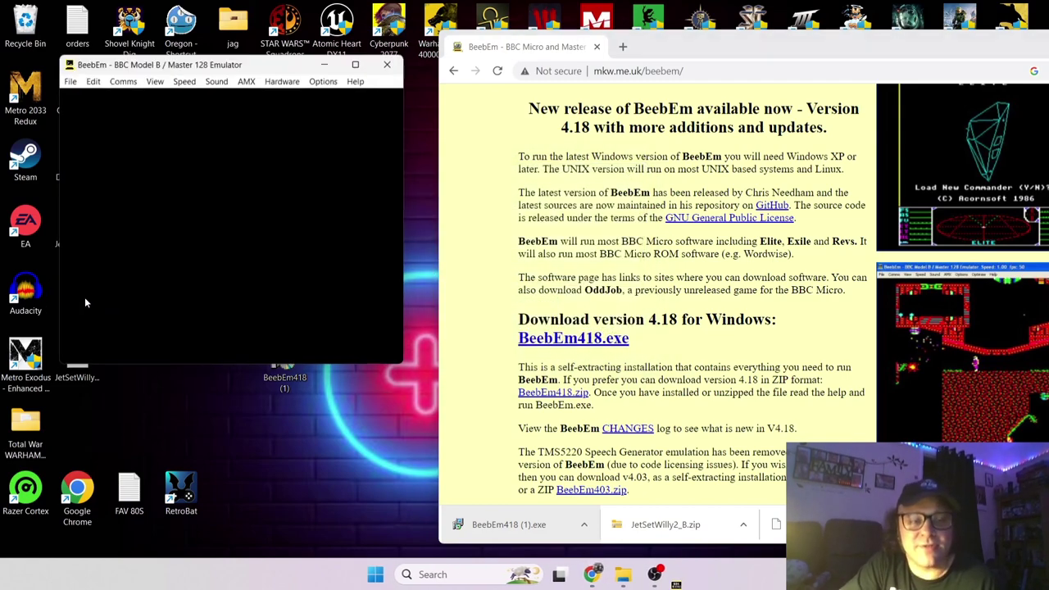
pyautogui.click(357, 62)
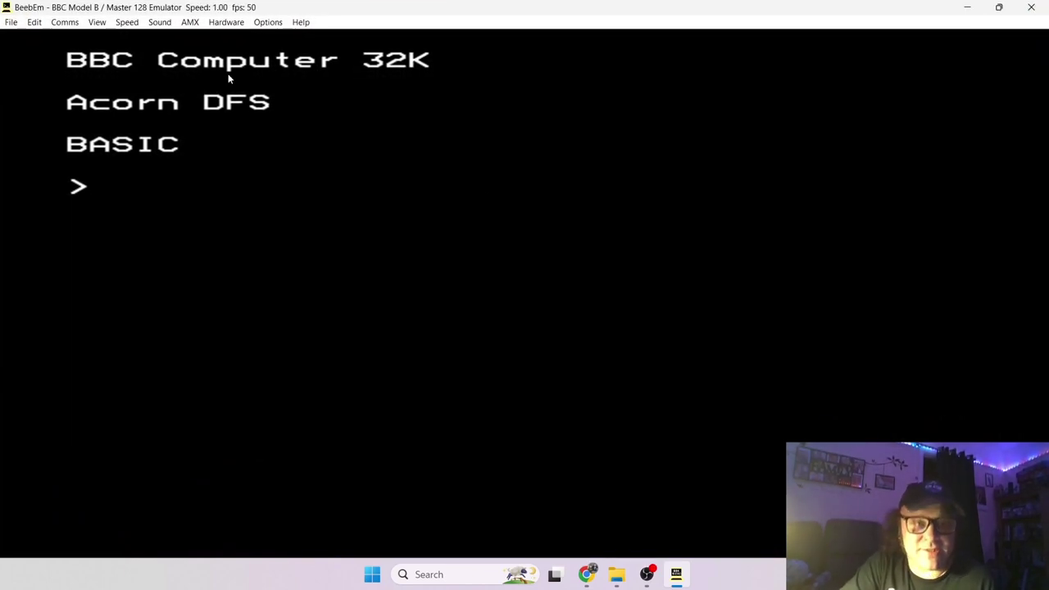
# Step: Load the tape image JetSetWilly2_B.uef from the Desktop folder
pyautogui.click(10, 22)
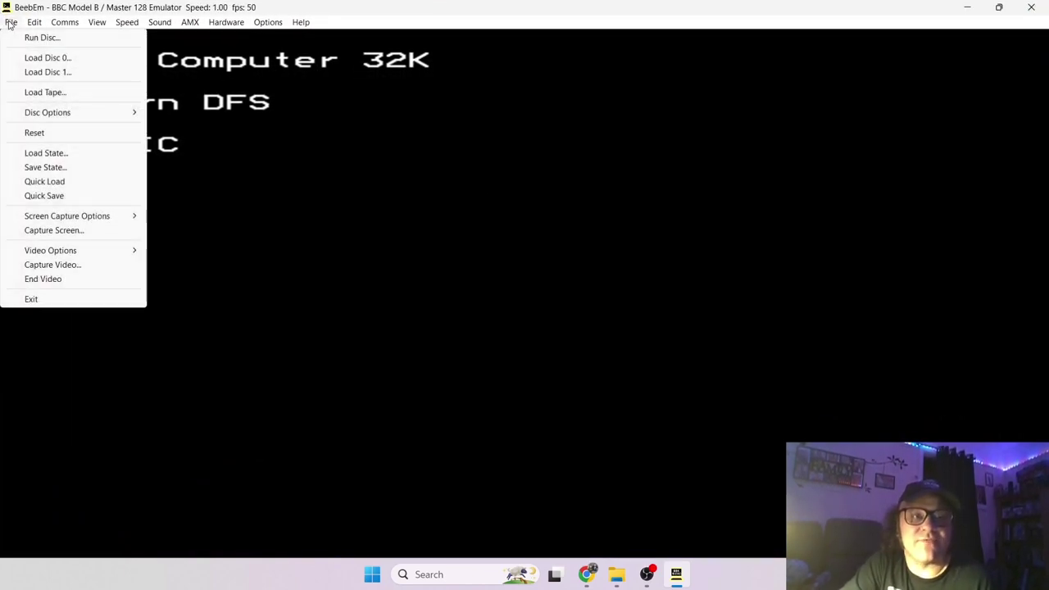
pyautogui.click(60, 99)
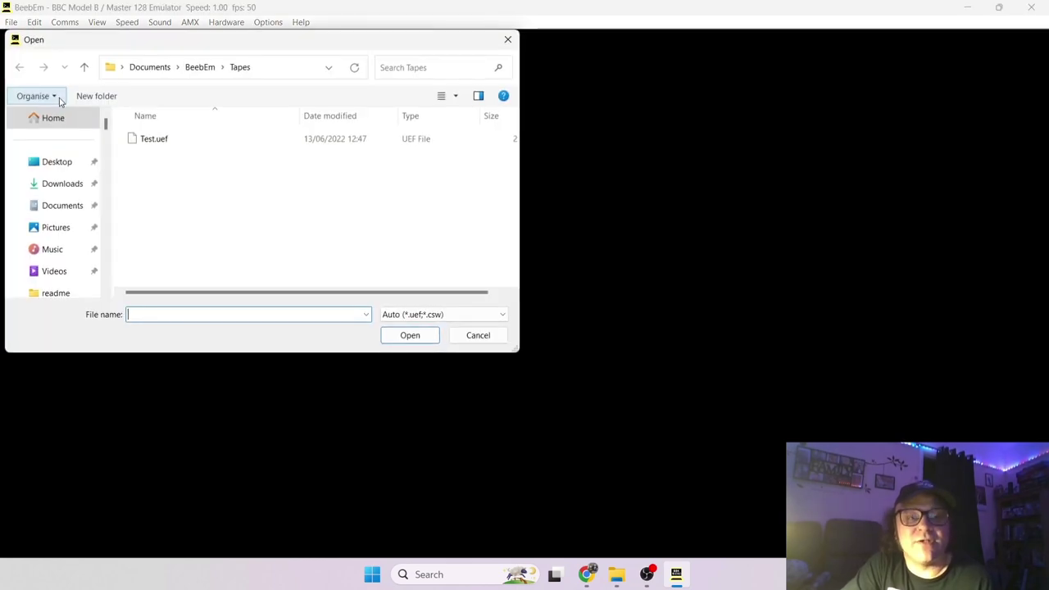
pyautogui.click(57, 162)
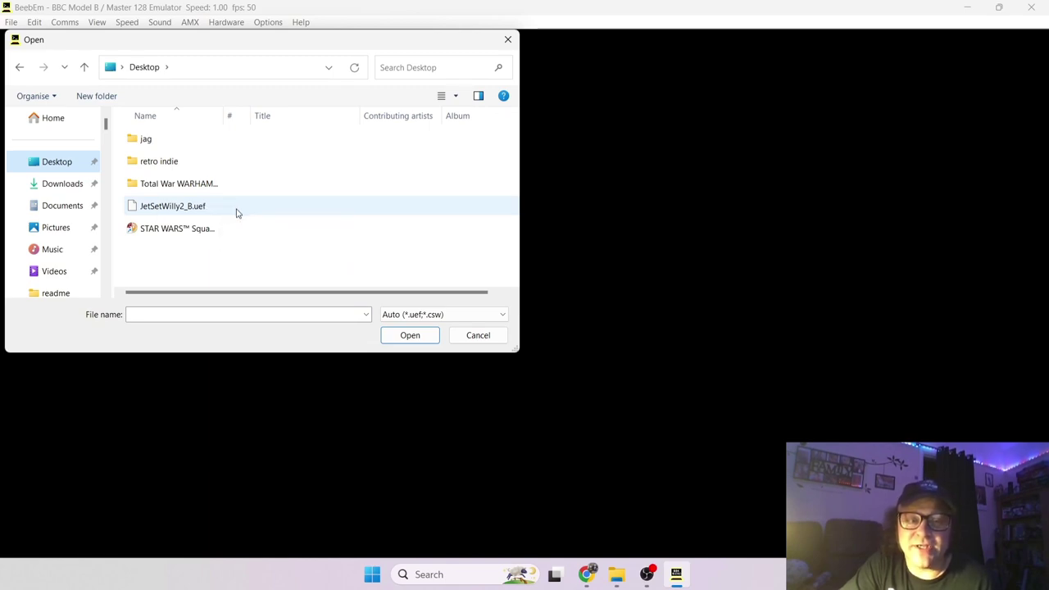
pyautogui.doubleClick(236, 212)
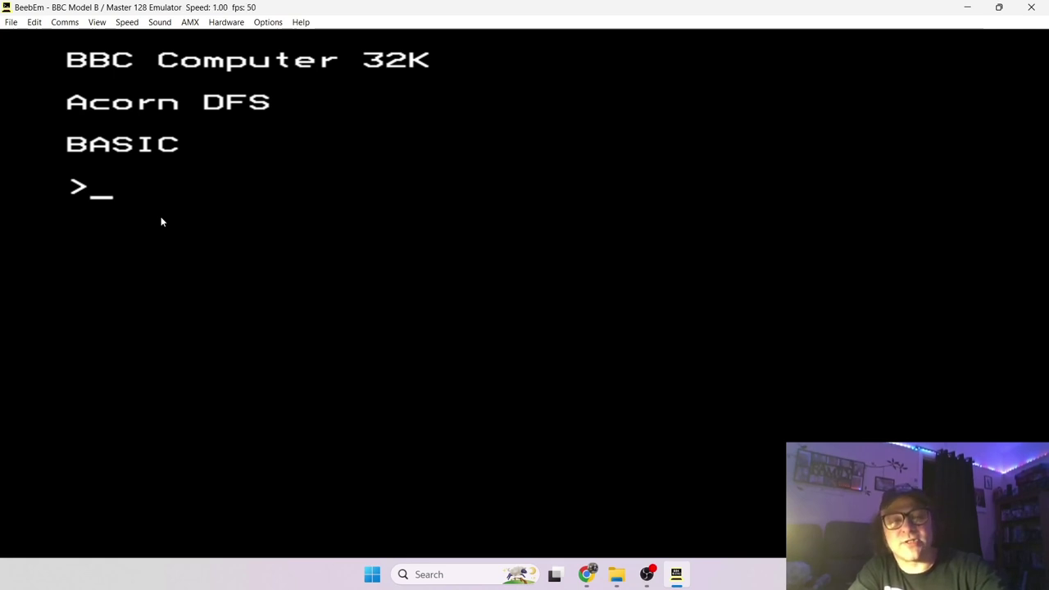
# Step: Run the commands *TAPE and CH."" at the BASIC prompt to start loading the game from tape
pyautogui.write('*')
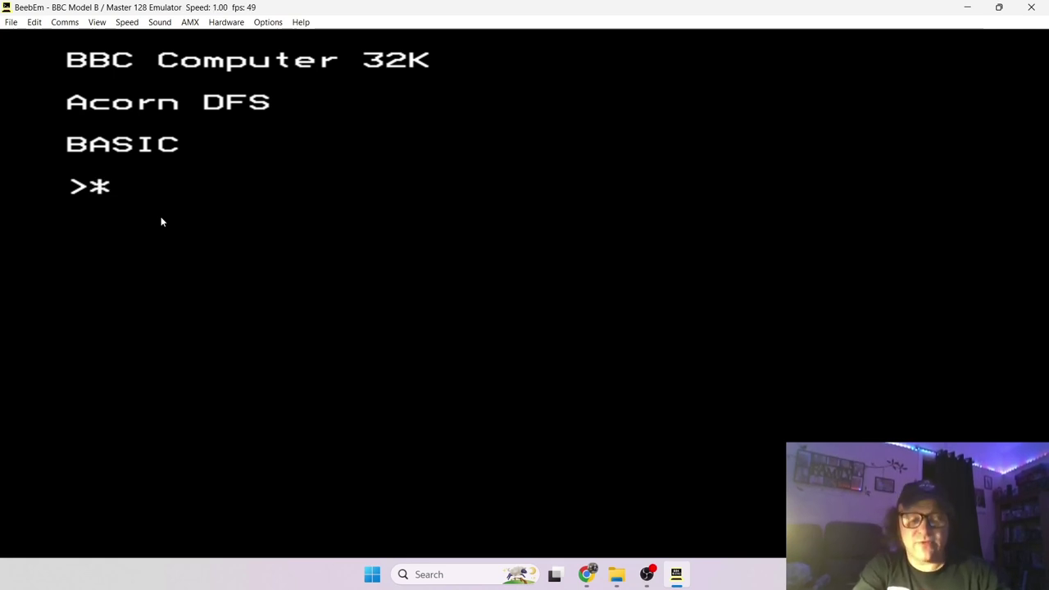
pyautogui.write('TAPE')
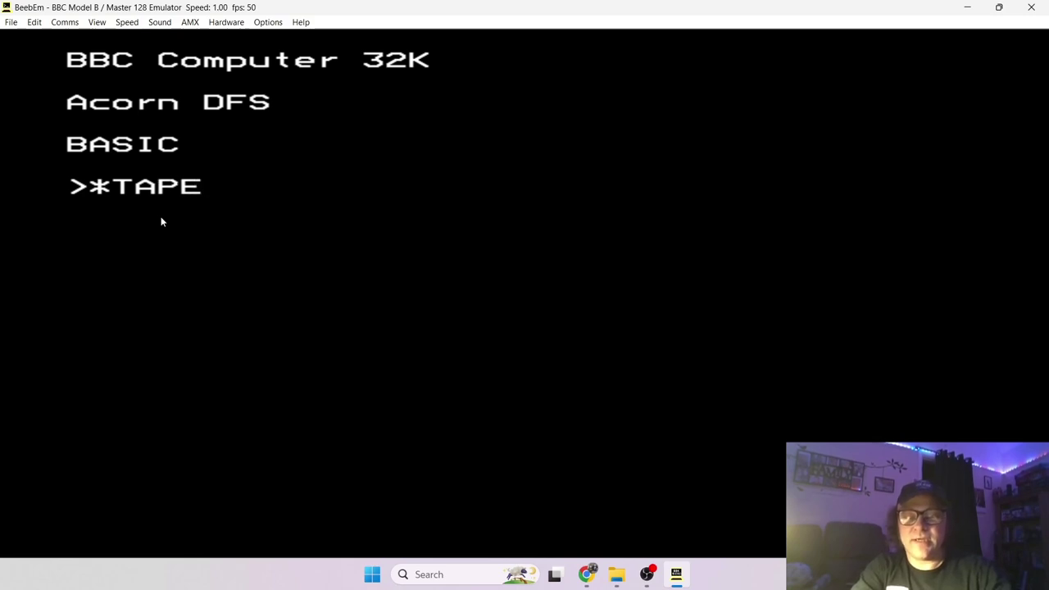
pyautogui.press('Return')
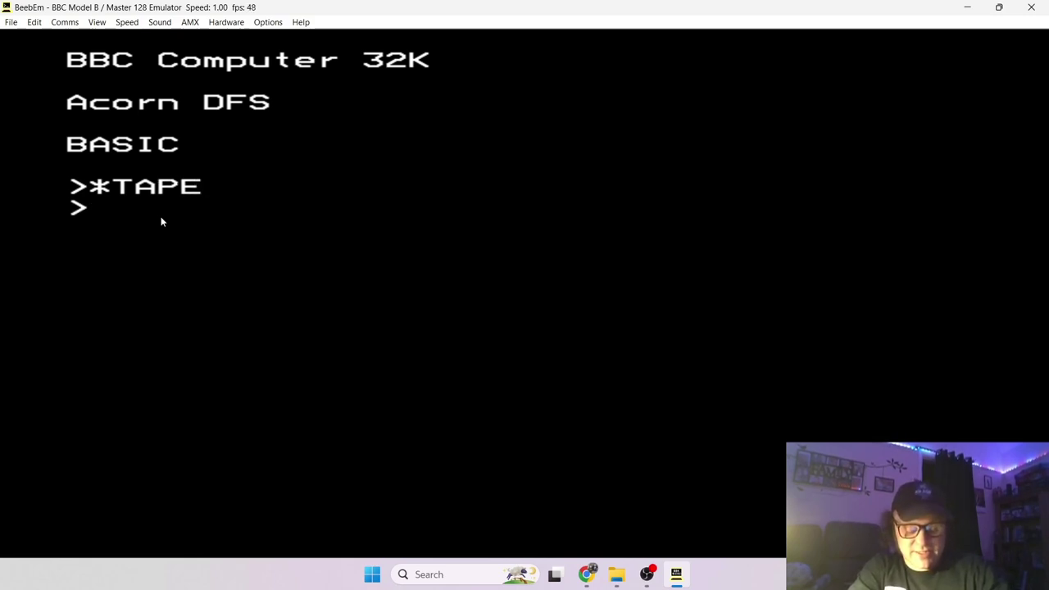
pyautogui.write('CH')
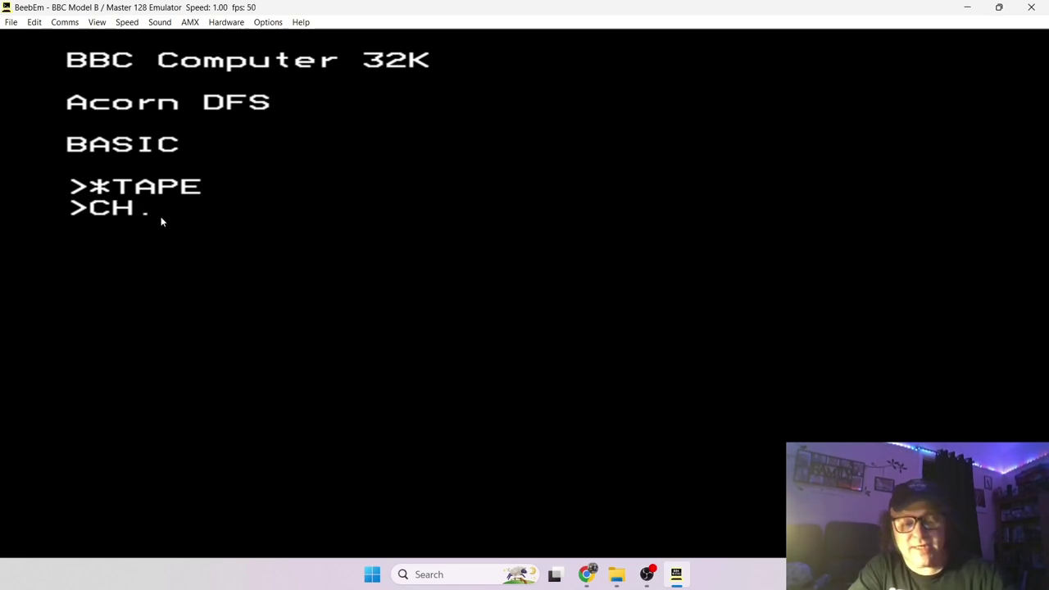
pyautogui.write('.""')
pyautogui.press('Return')
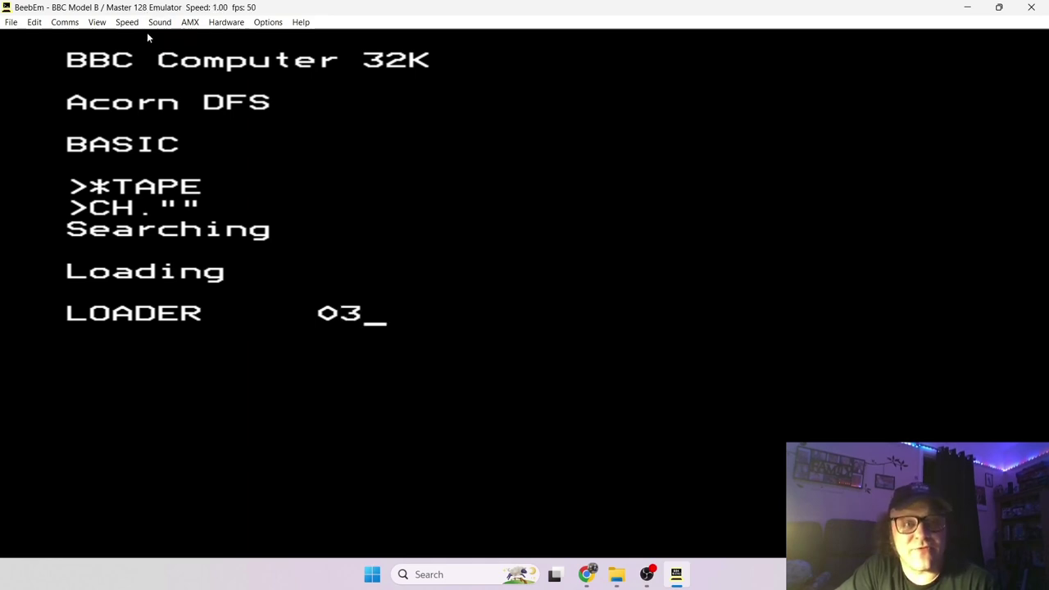
# Step: Set the emulation to a fixed speed of 100 to speed up the tape loading
pyautogui.click(126, 22)
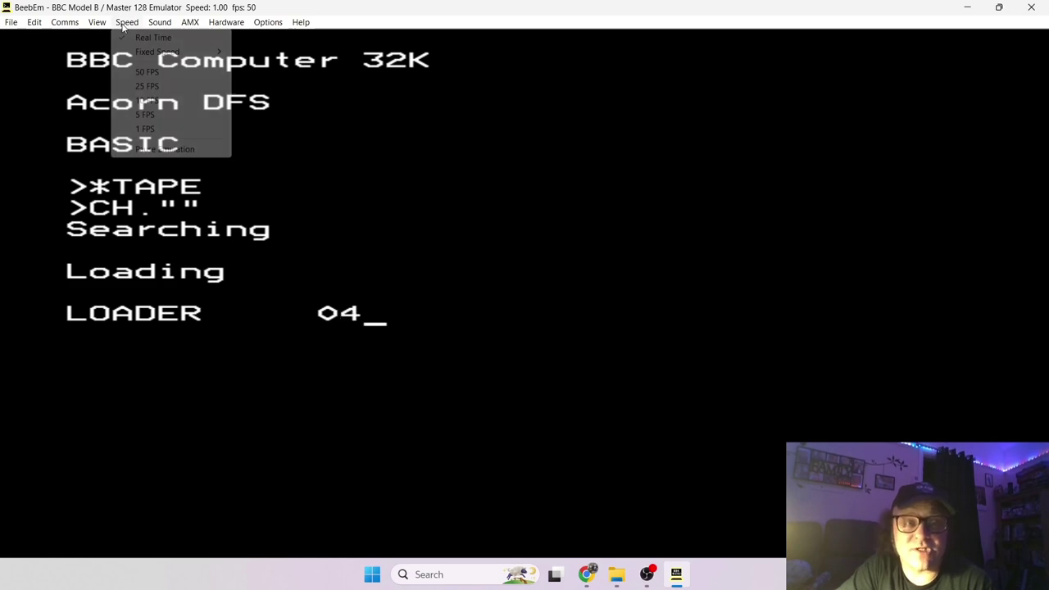
pyautogui.moveTo(175, 58)
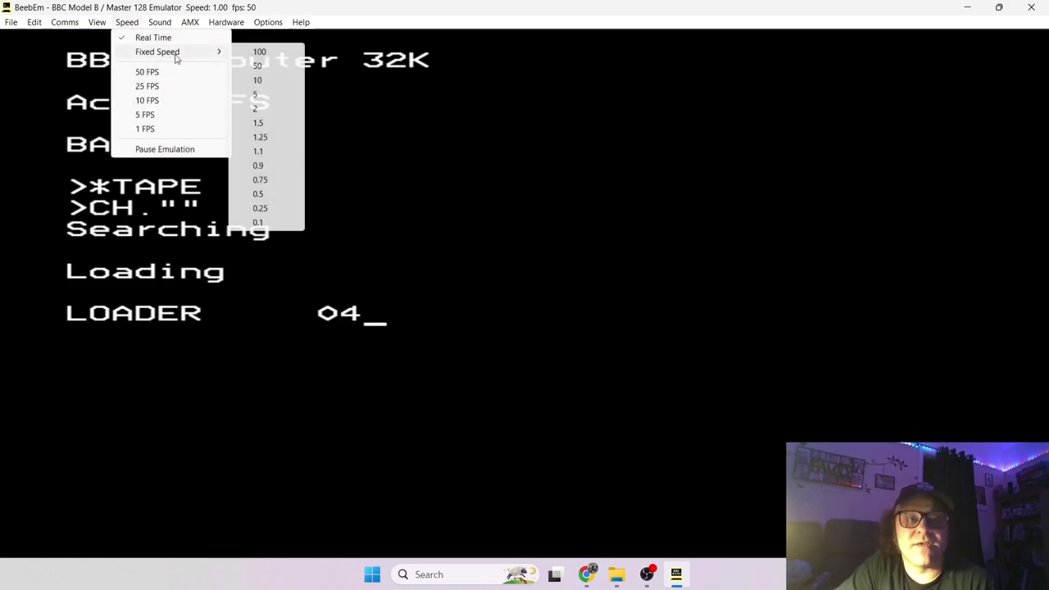
pyautogui.click(288, 52)
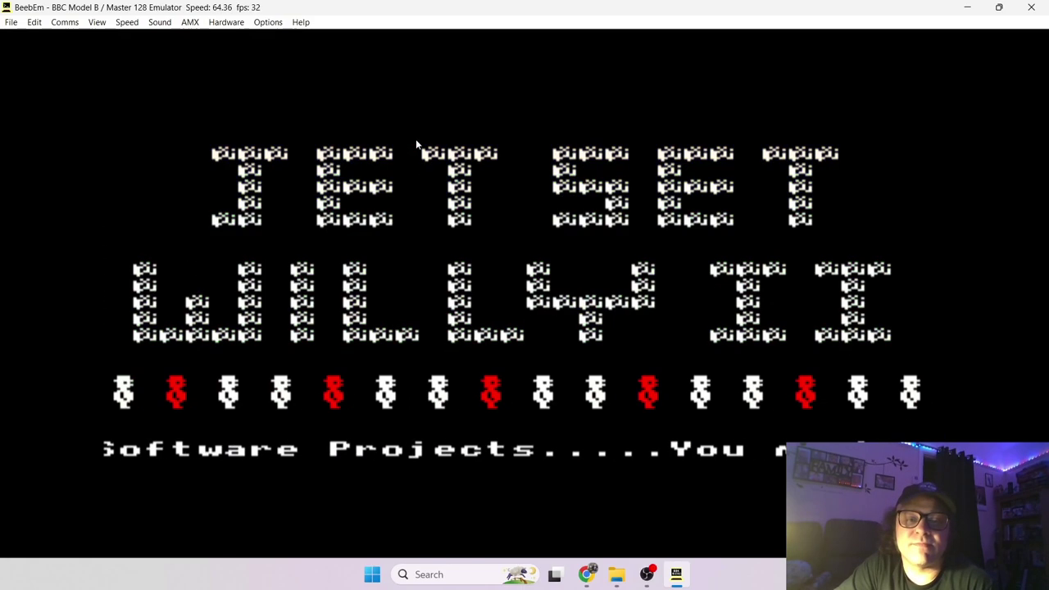
# Step: Set the emulation speed back to Real Time and start the Jet Set Willy II game from its title screen
pyautogui.click(127, 22)
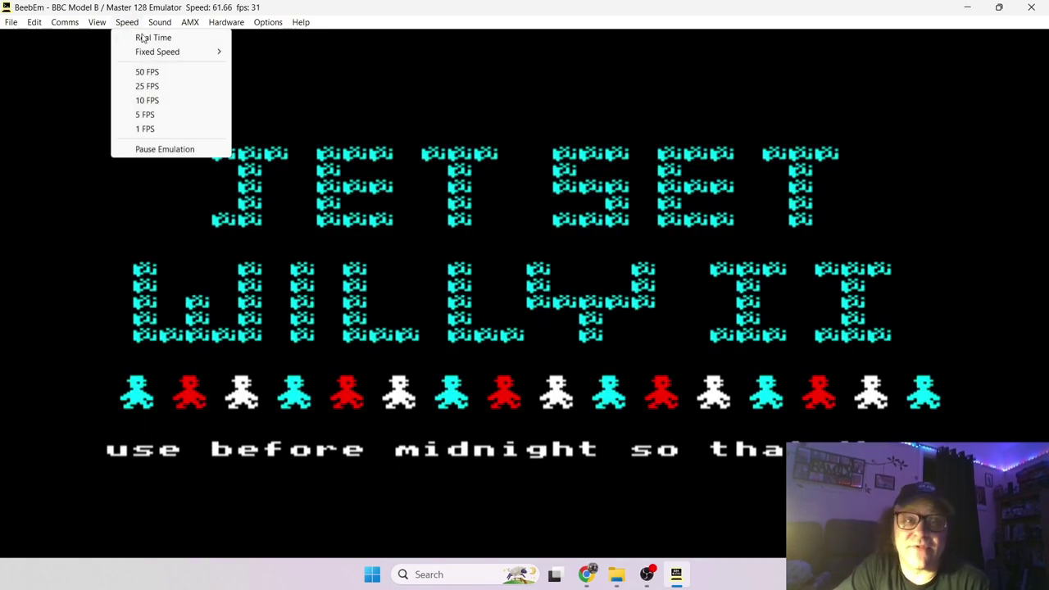
pyautogui.moveTo(150, 59)
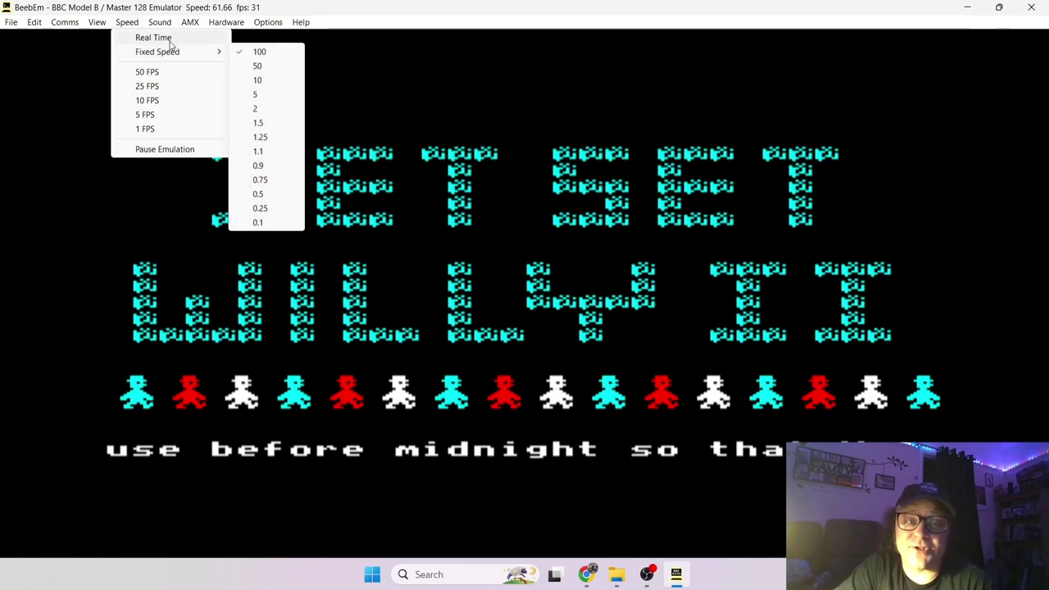
pyautogui.click(168, 38)
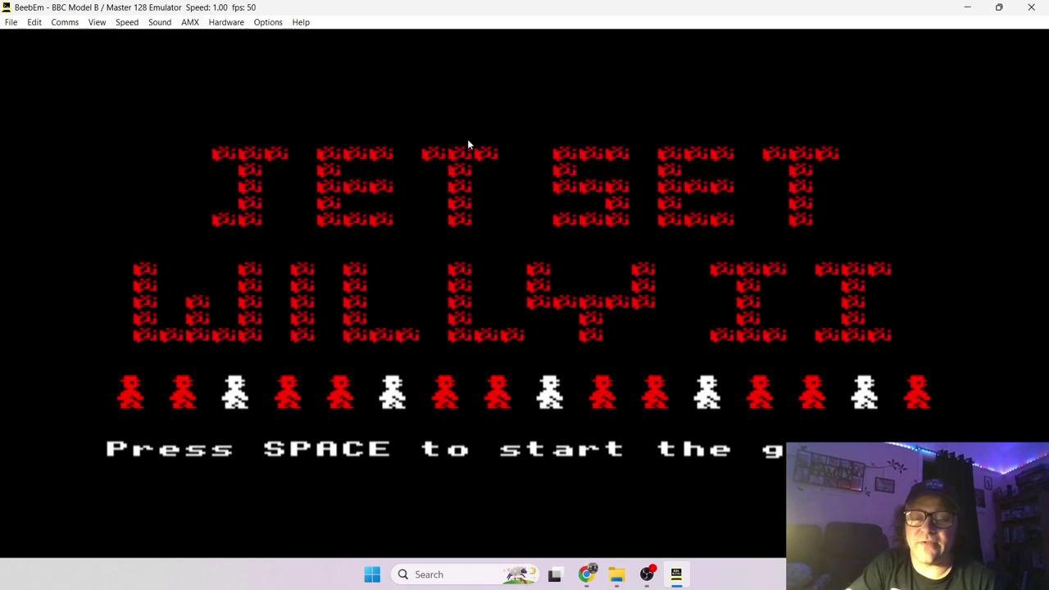
pyautogui.press('space')
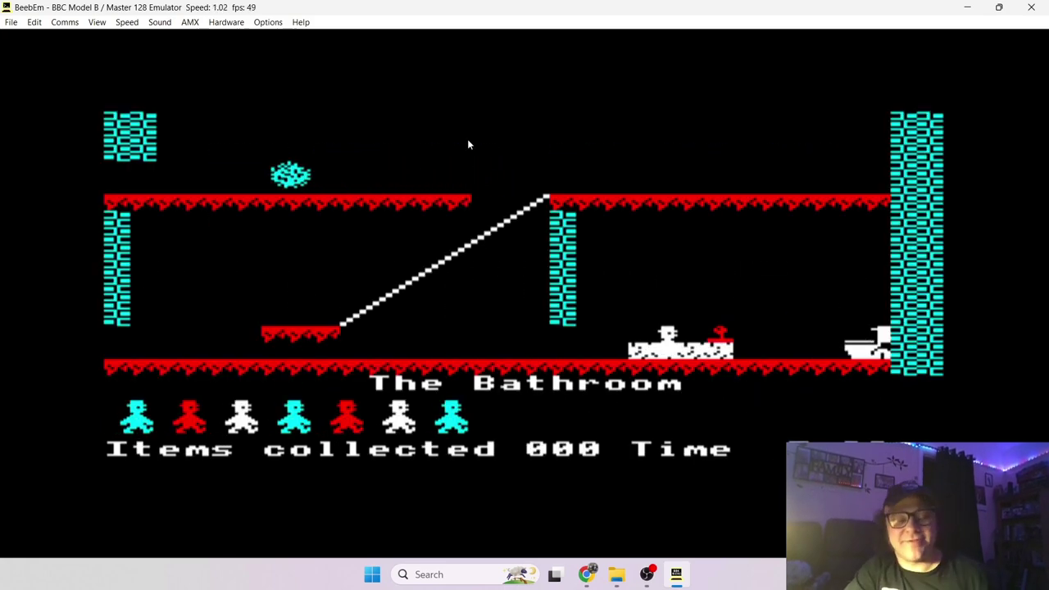
# Step: Walk Willy back and forth in The Bathroom, past the ramp, and out through its western exit into the Dumb Waiter room
pyautogui.press('z')
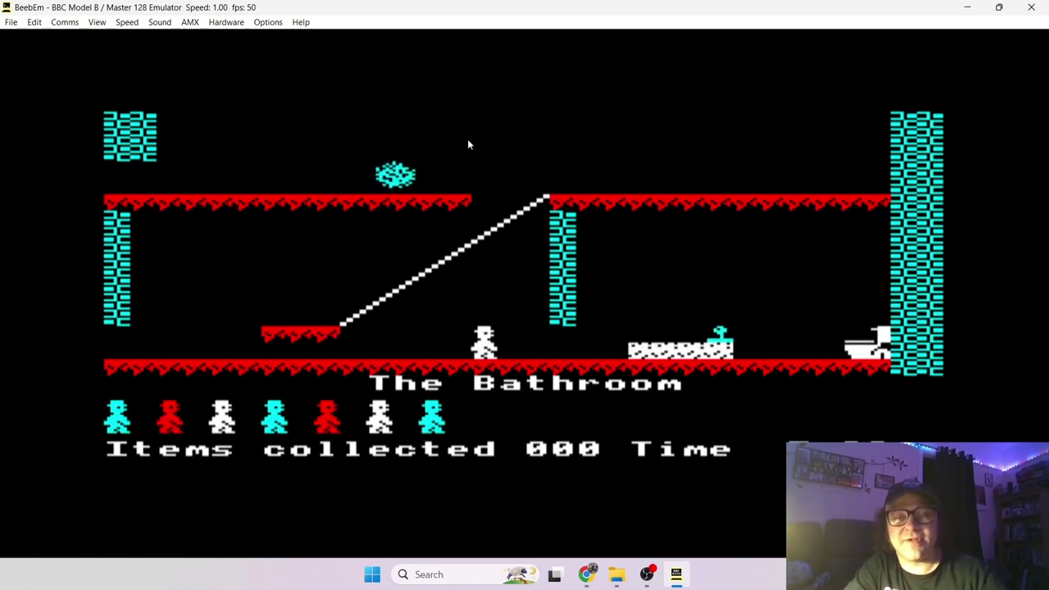
pyautogui.press('x')
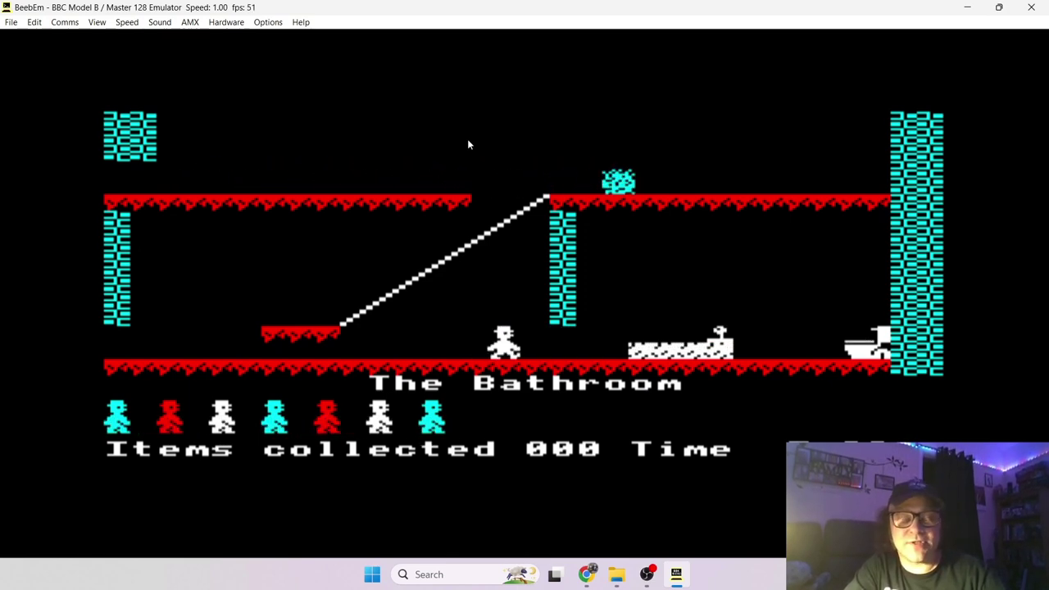
pyautogui.press('z')
pyautogui.press('x')
pyautogui.press('z')
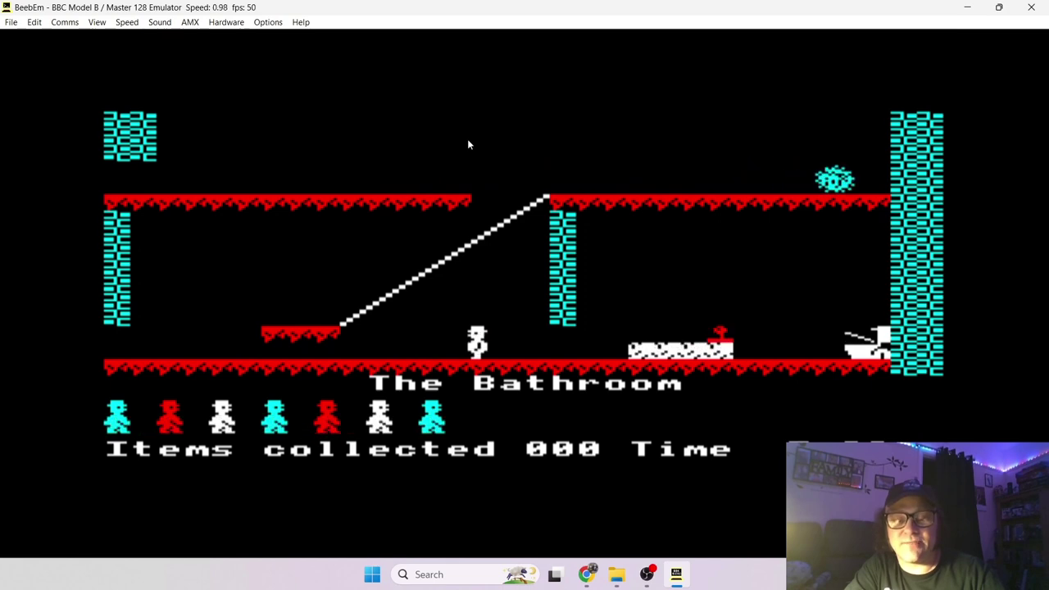
pyautogui.press('x')
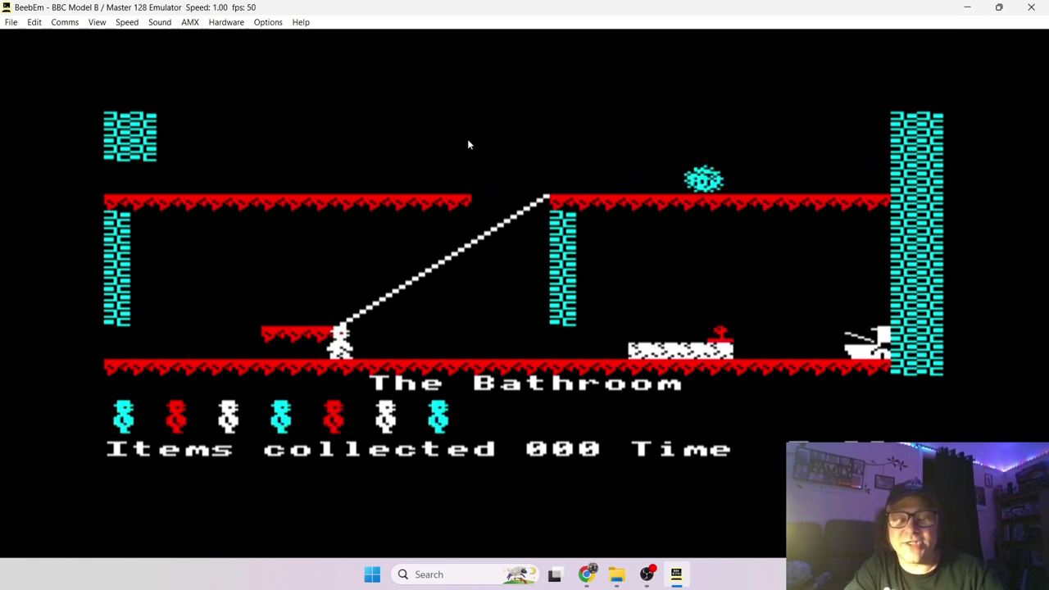
pyautogui.press('z')
pyautogui.press('z')
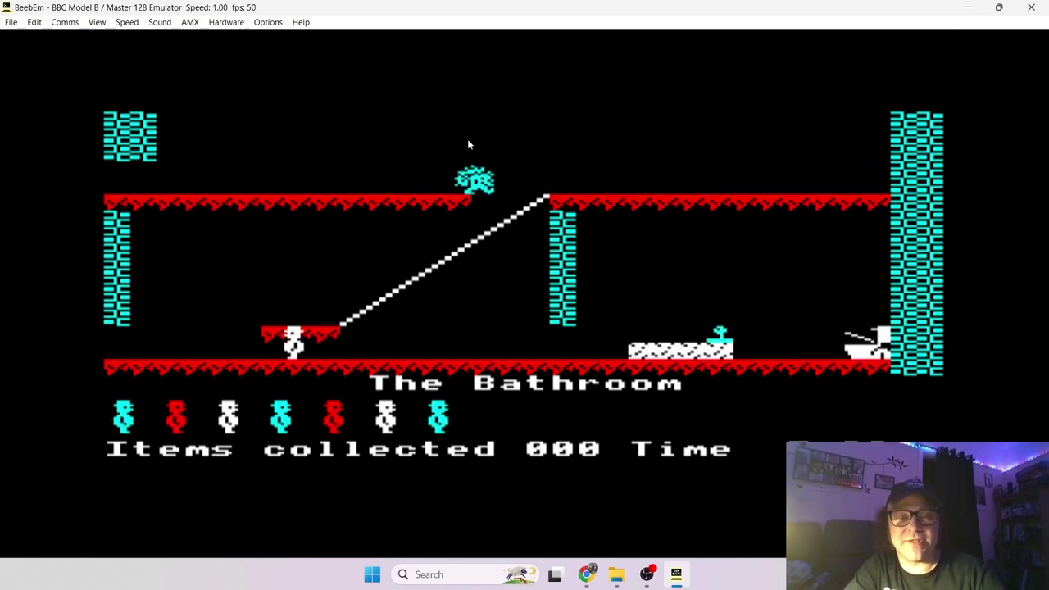
pyautogui.press('z')
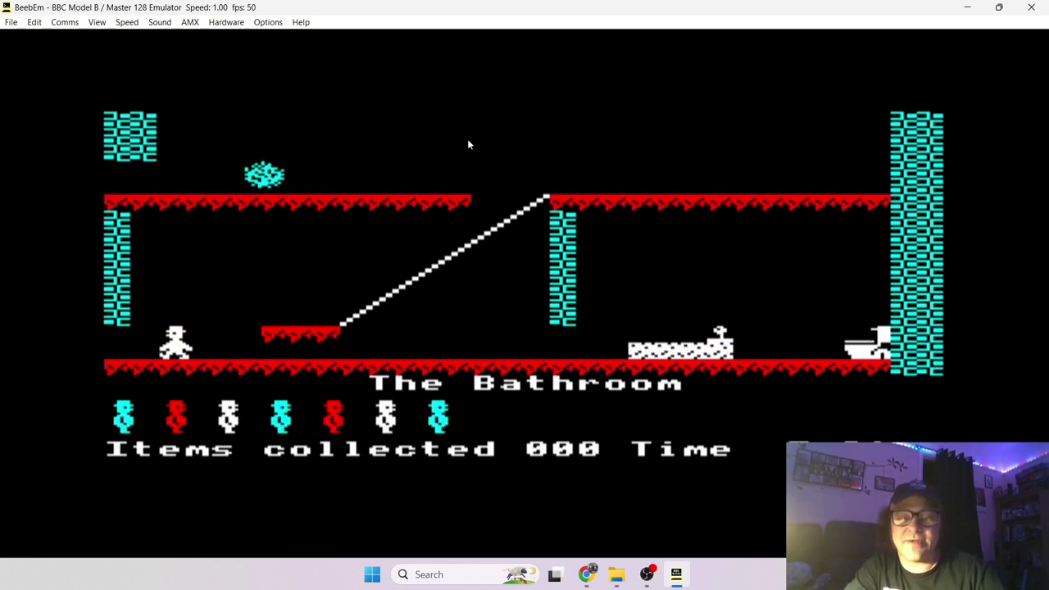
pyautogui.press('z')
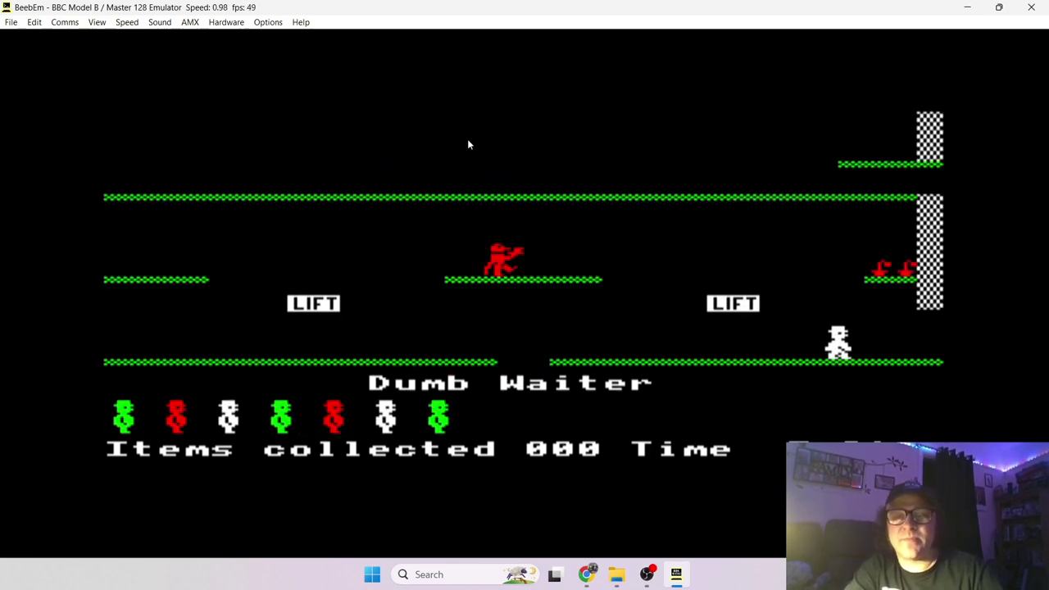
# Step: Walk Willy partway across the Dumb Waiter floor, turn him around and return to The Bathroom beyond the foot of the ramp
pyautogui.press('z')
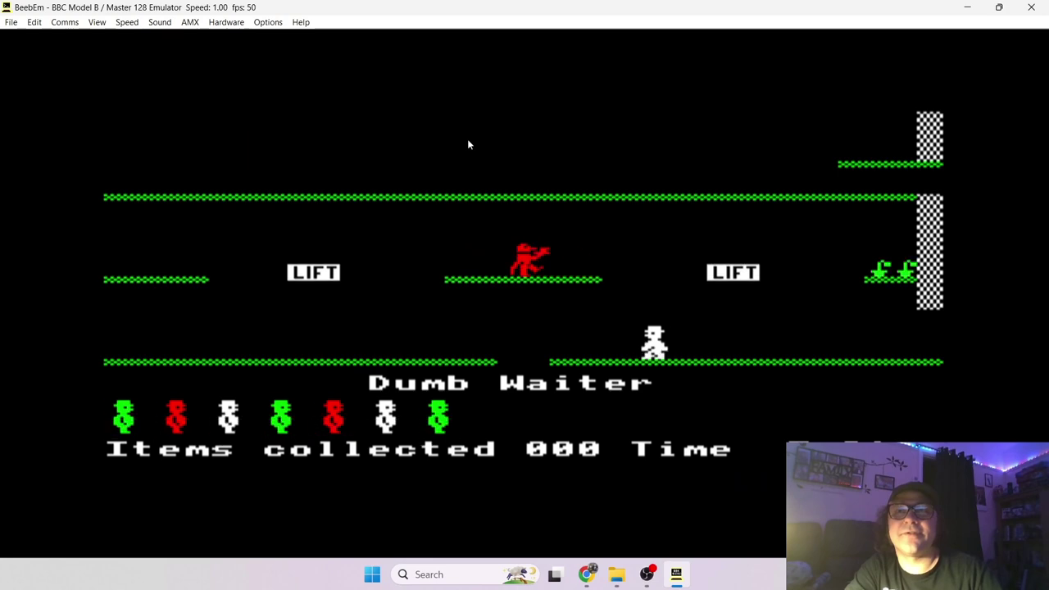
pyautogui.press('x')
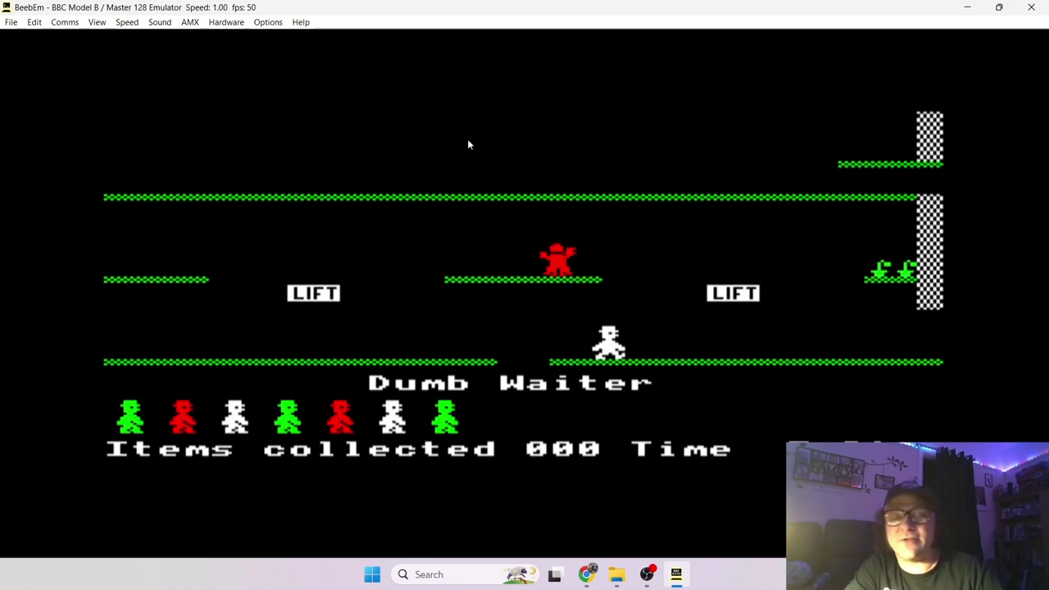
pyautogui.press('x')
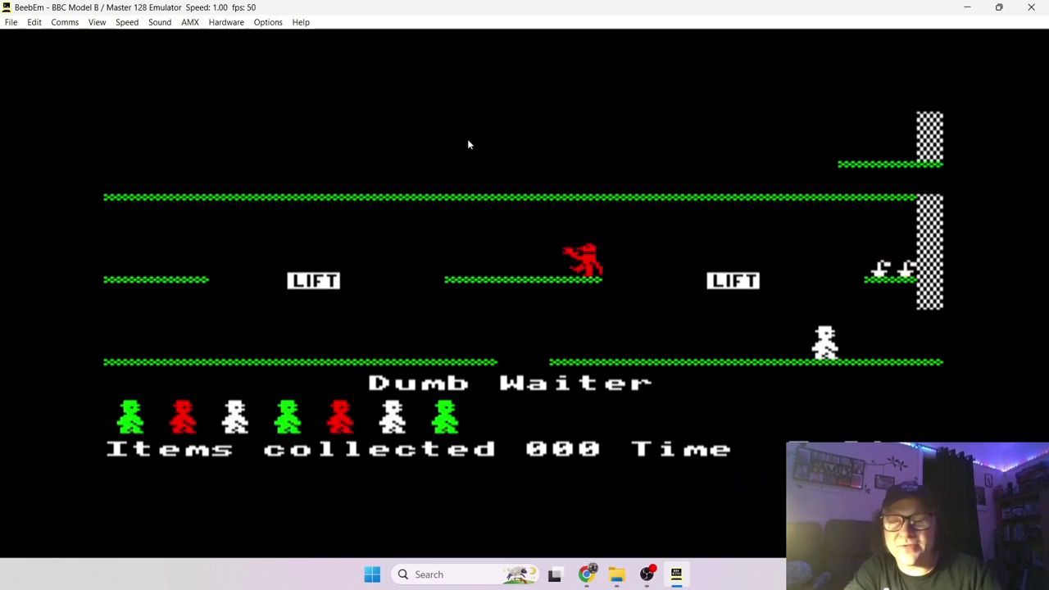
pyautogui.press('x')
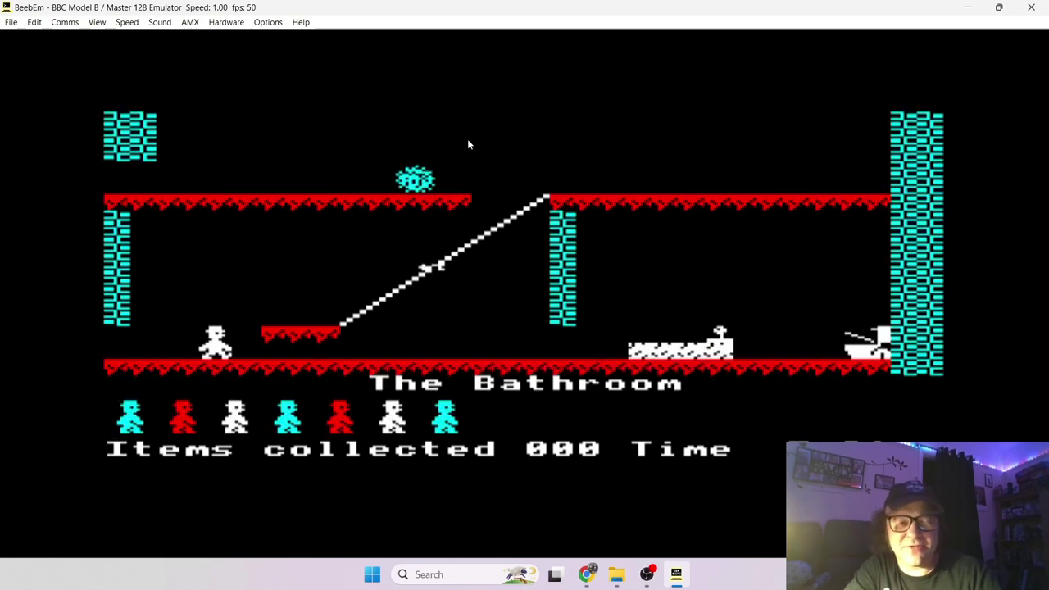
pyautogui.press('x')
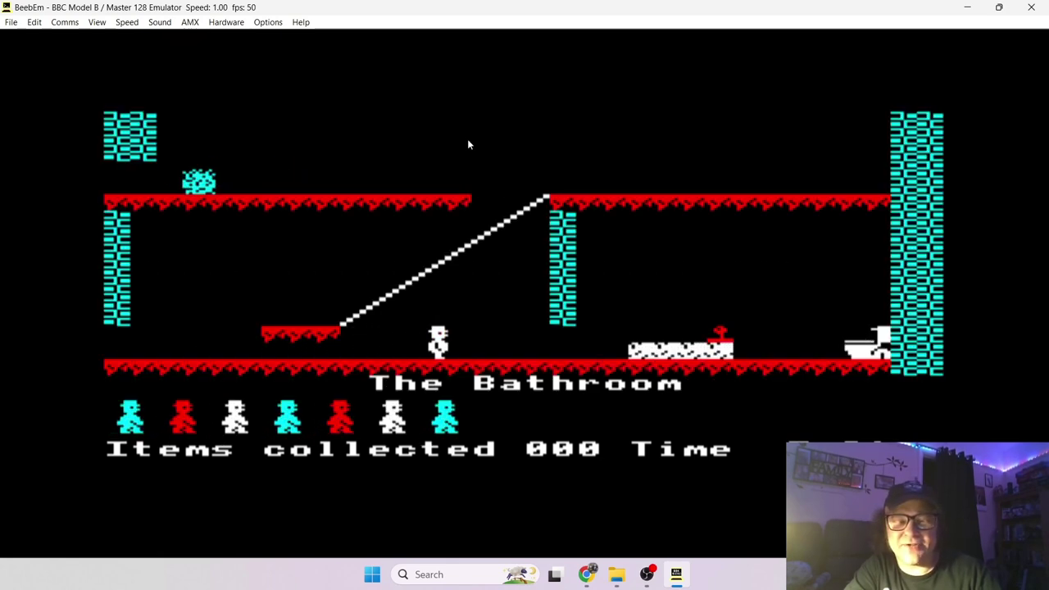
# Step: Take Willy into the Dumb Waiter room again and move him back and forth along the lower floor near the entrance
pyautogui.press('z')
pyautogui.press('z')
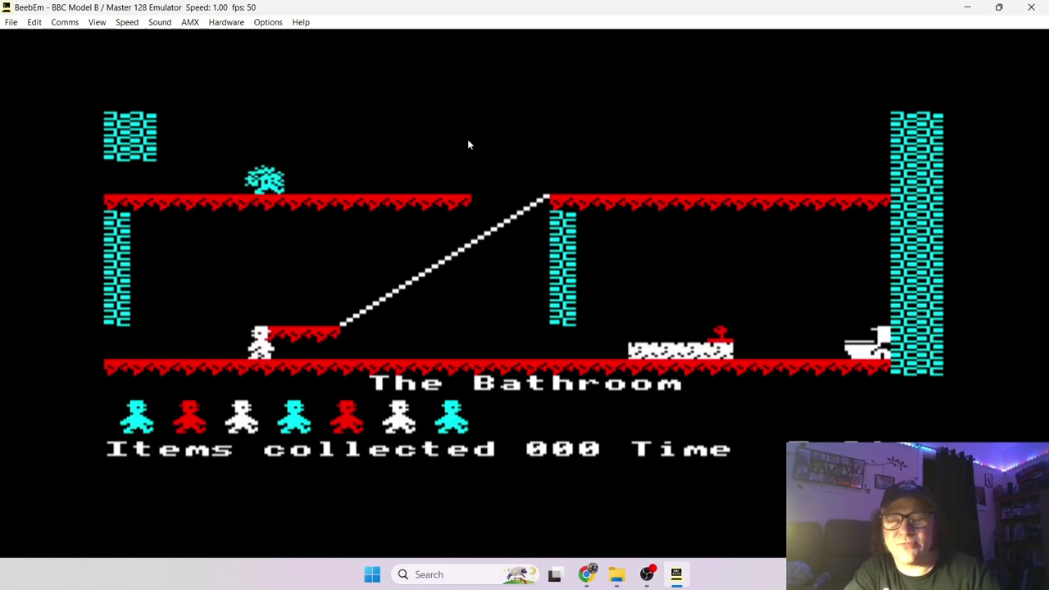
pyautogui.press('z')
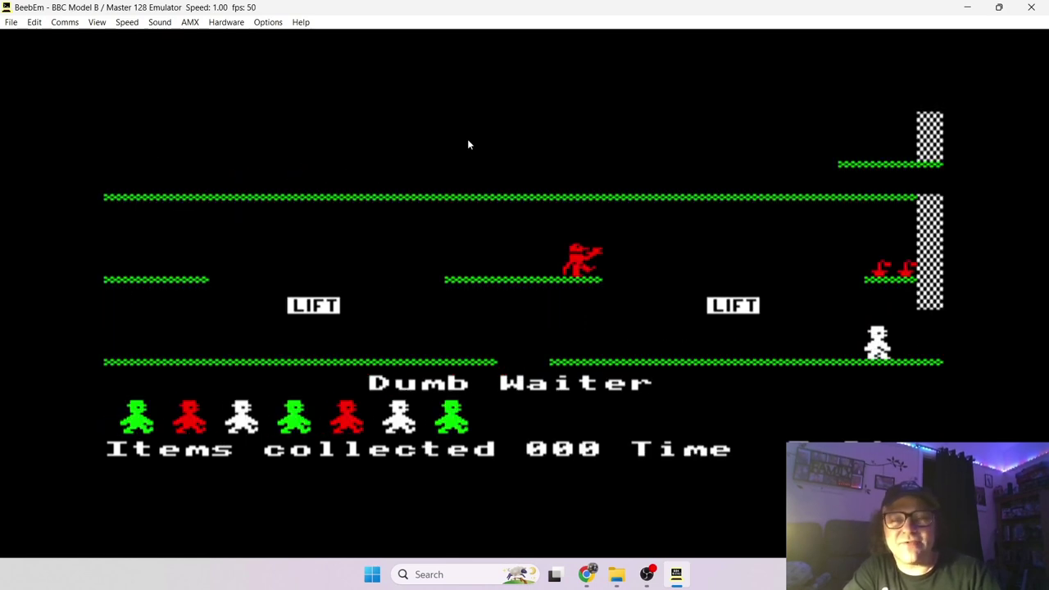
pyautogui.press('x')
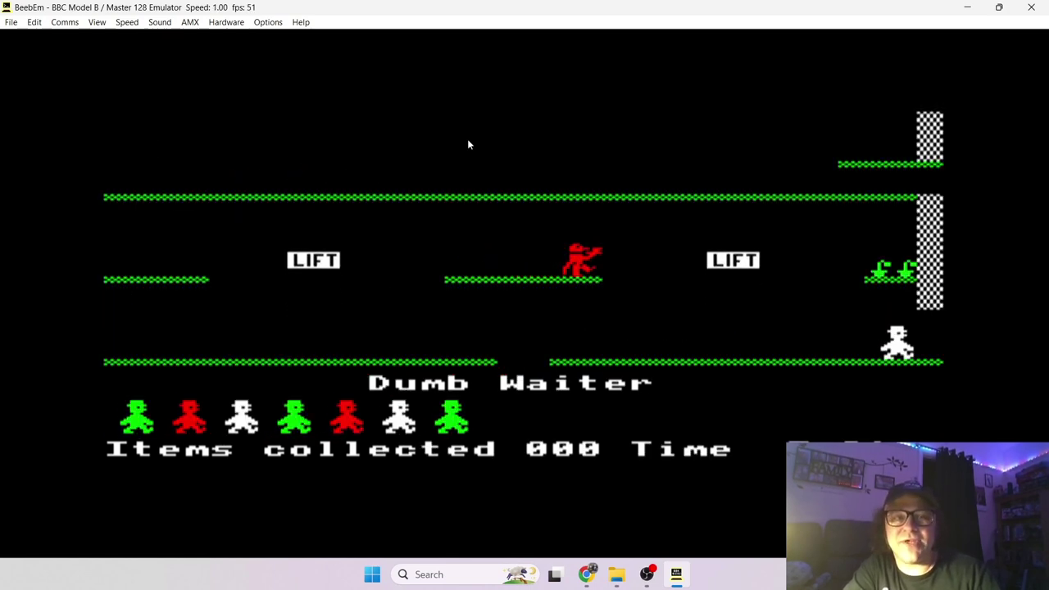
pyautogui.press('z')
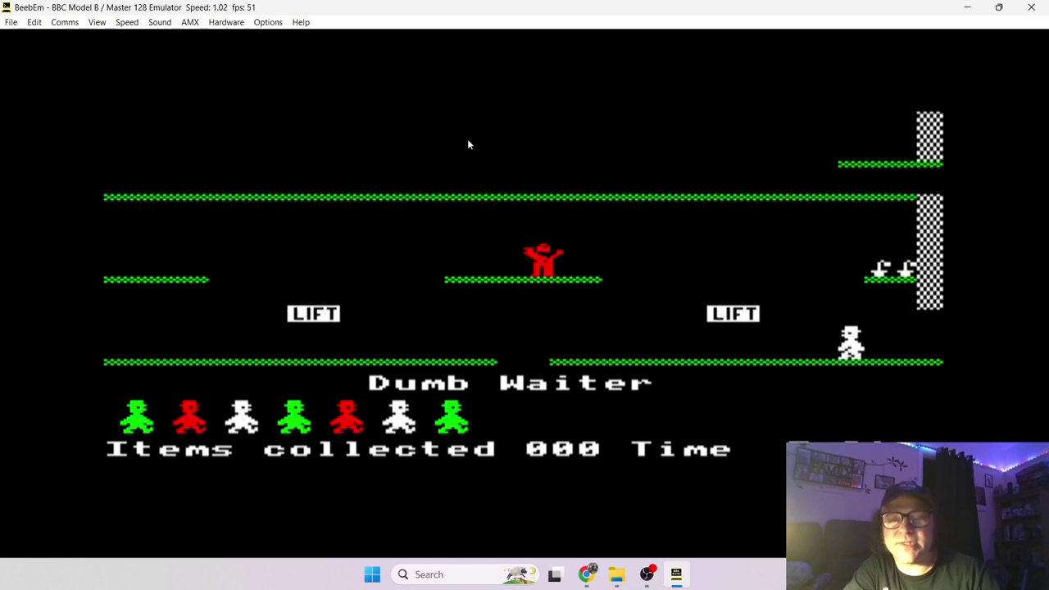
pyautogui.press('x')
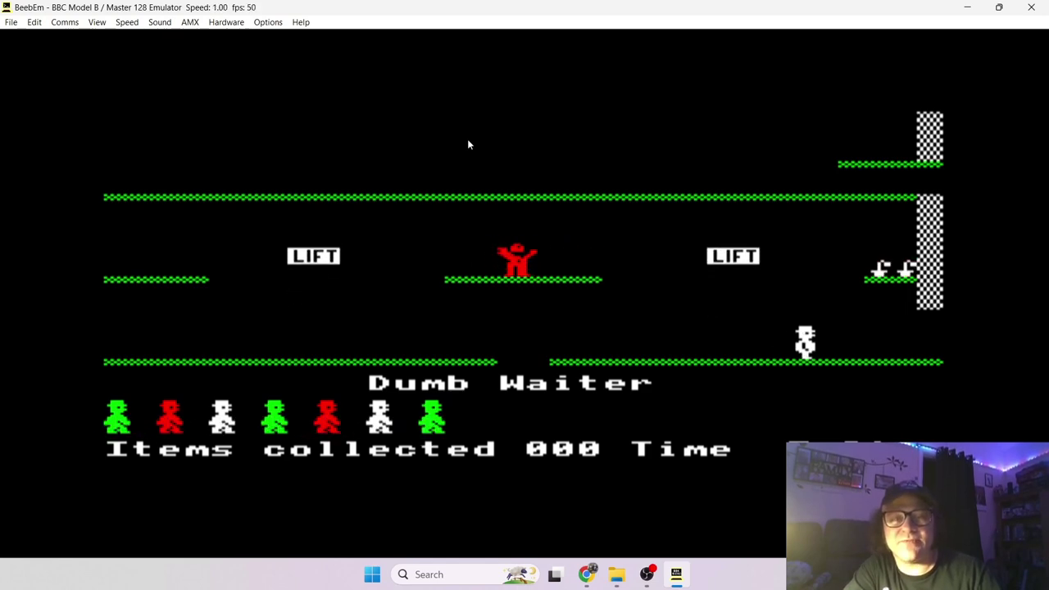
# Step: Exit the running game and emulator, and relaunch BeebEm from the desktop with its window maximized
pyautogui.click(12, 22)
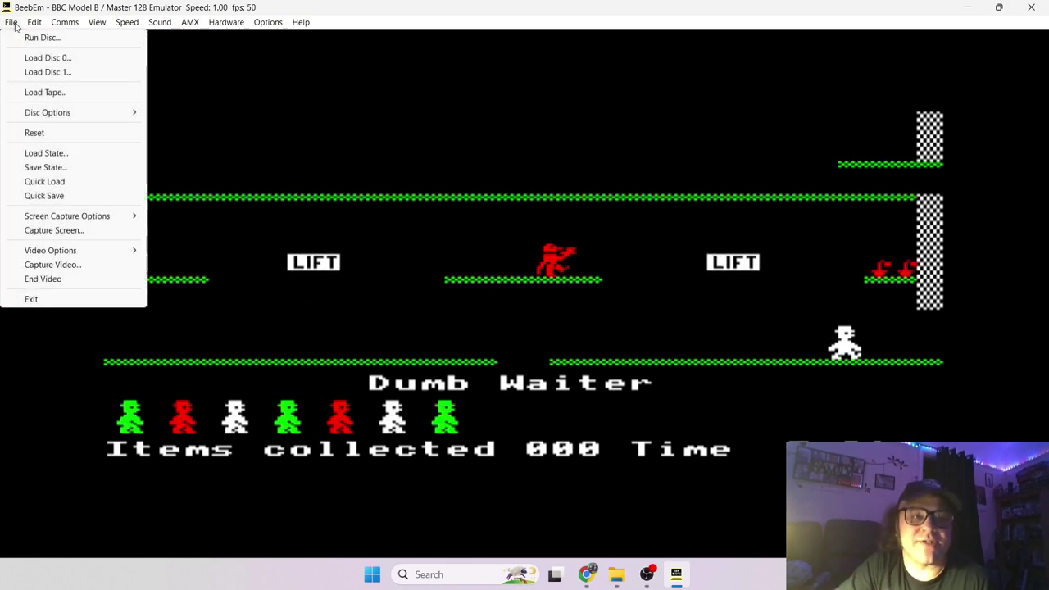
pyautogui.click(33, 299)
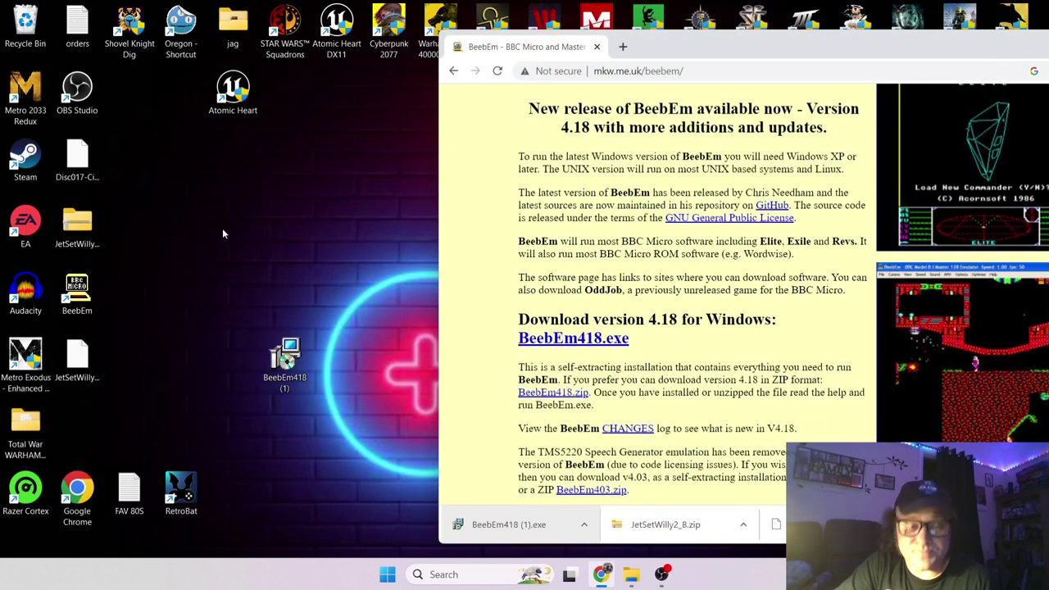
pyautogui.doubleClick(77, 295)
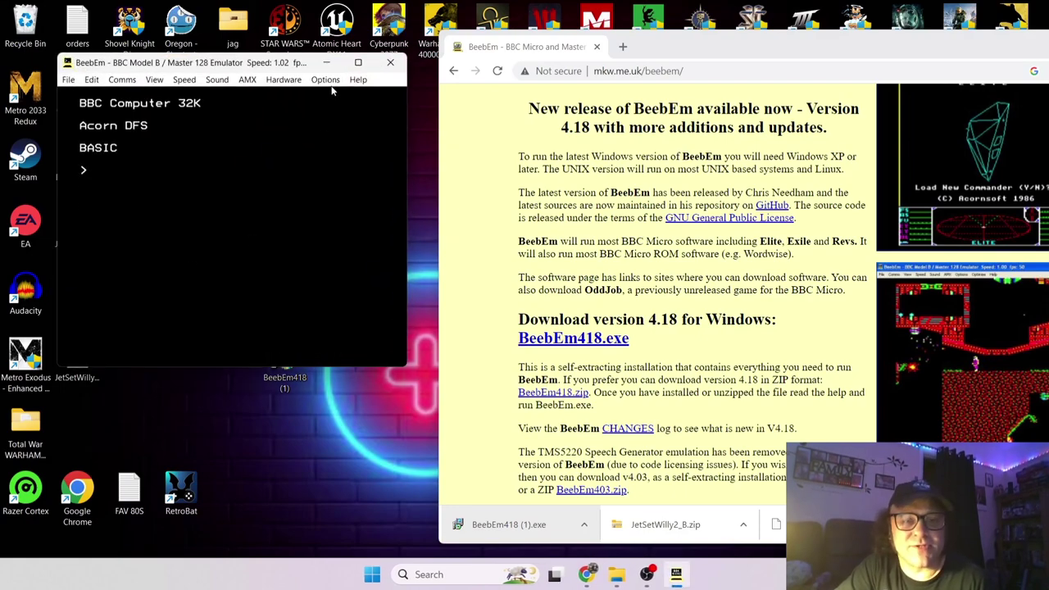
pyautogui.click(359, 63)
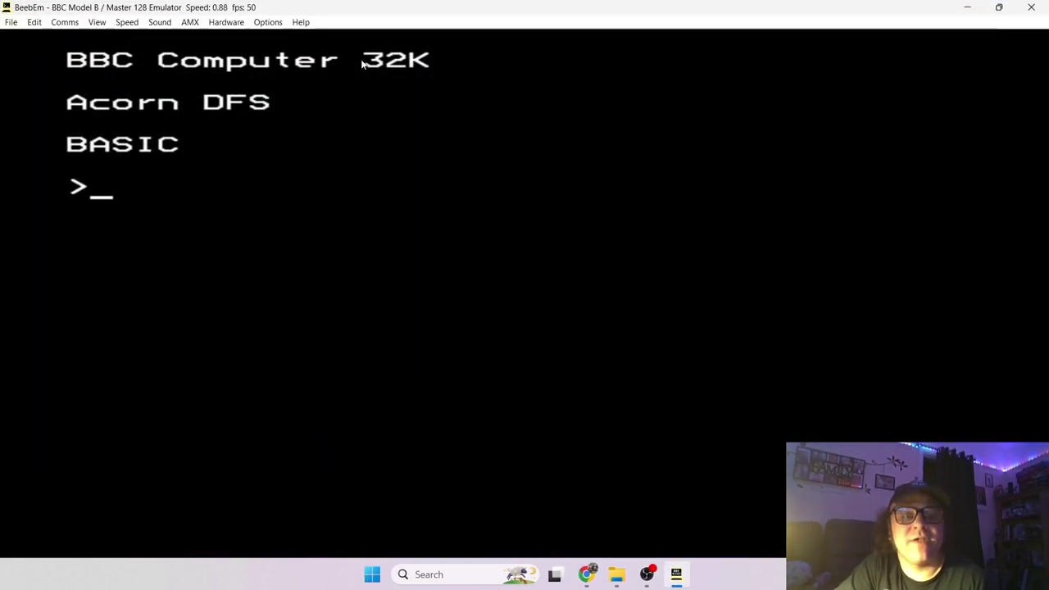
# Step: Look through the emulator's disc, speed, sound, input and help options, and close the emulator
pyautogui.click(10, 22)
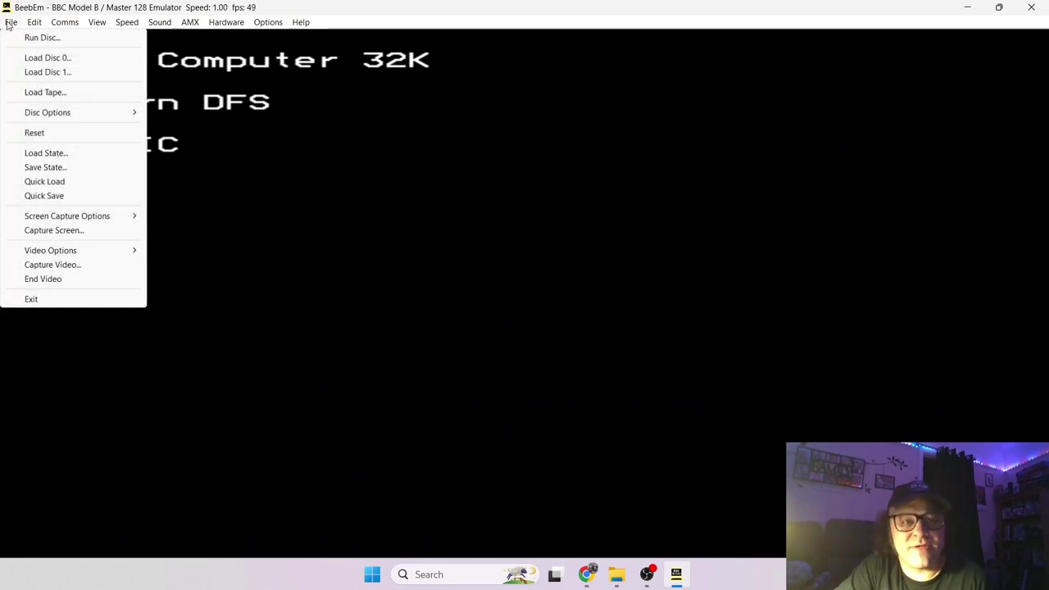
pyautogui.moveTo(42, 114)
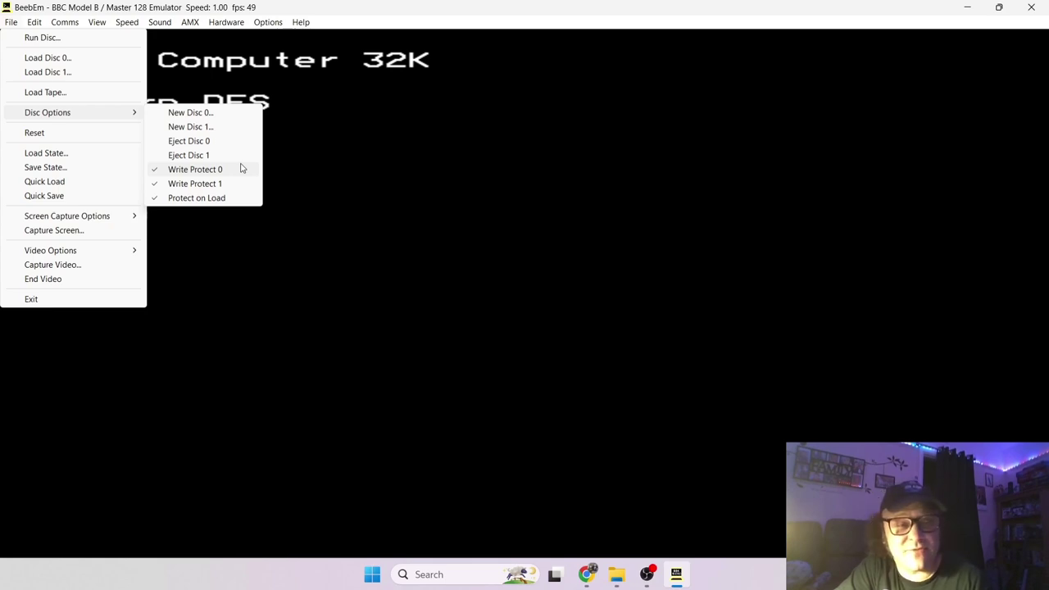
pyautogui.moveTo(57, 29)
pyautogui.moveTo(98, 23)
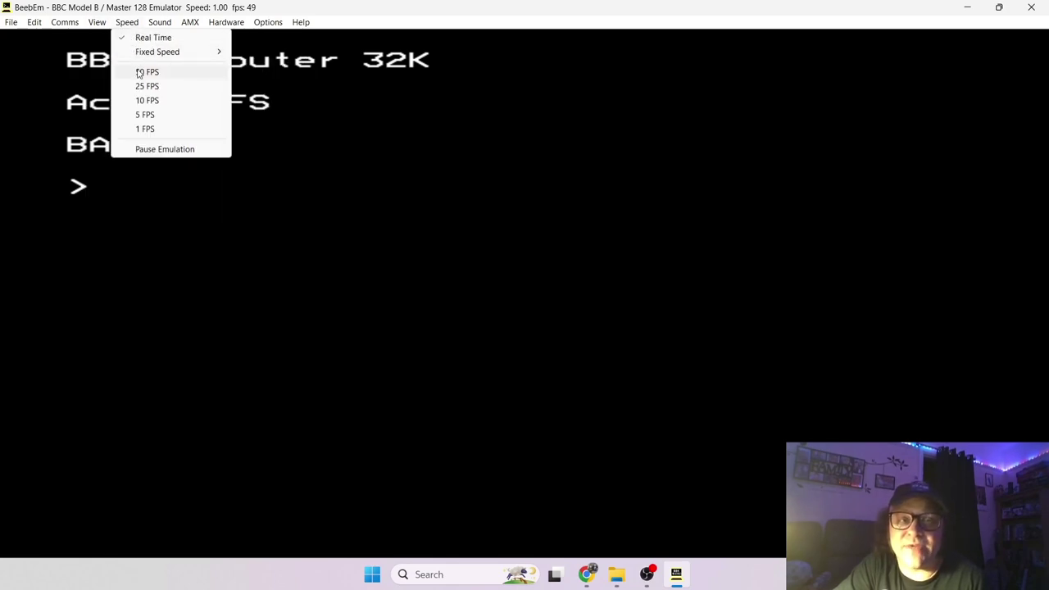
pyautogui.moveTo(163, 25)
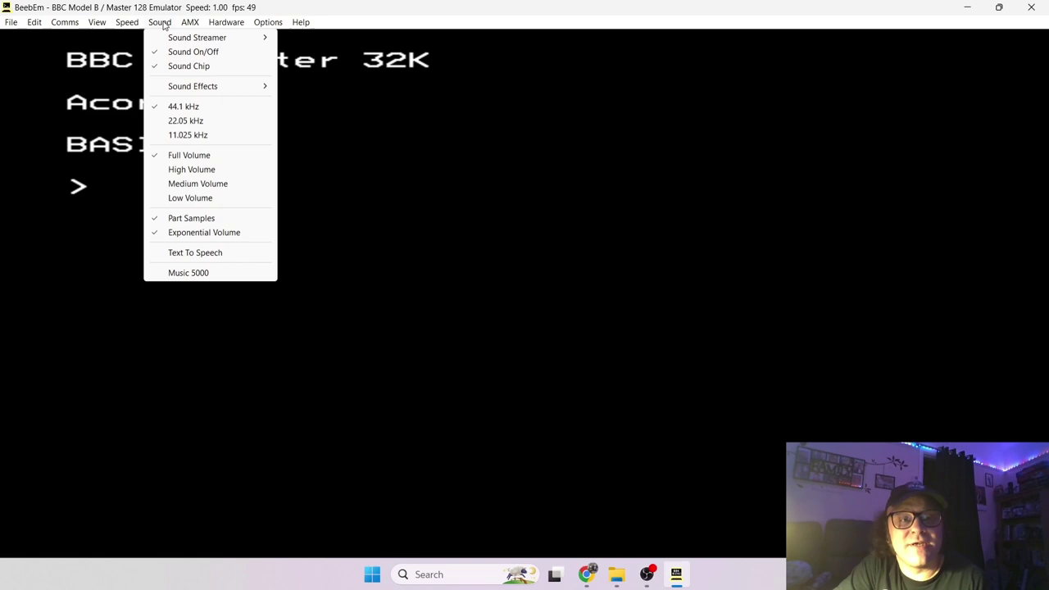
pyautogui.moveTo(268, 25)
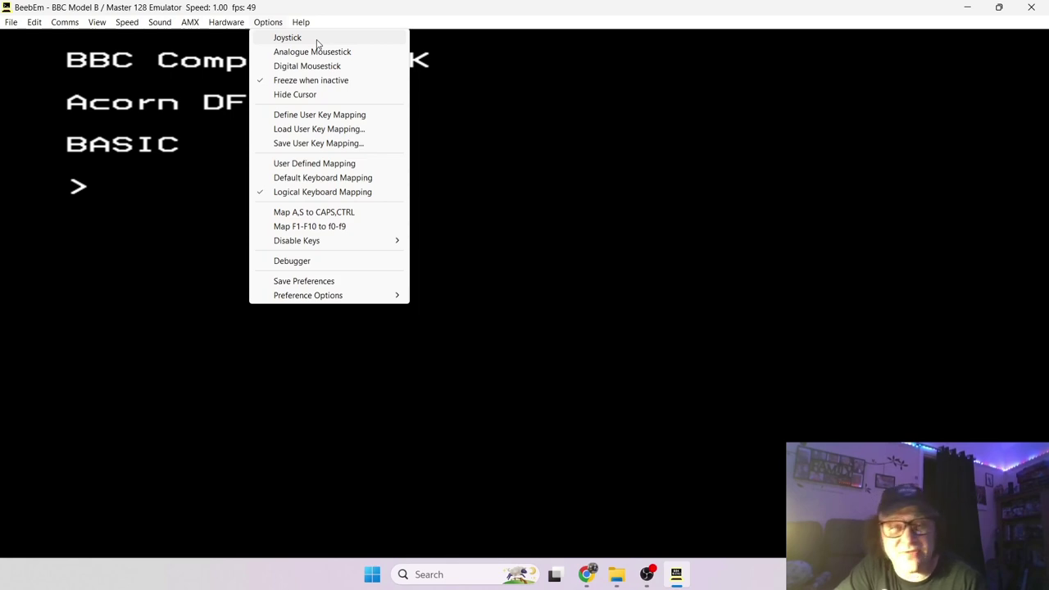
pyautogui.moveTo(307, 28)
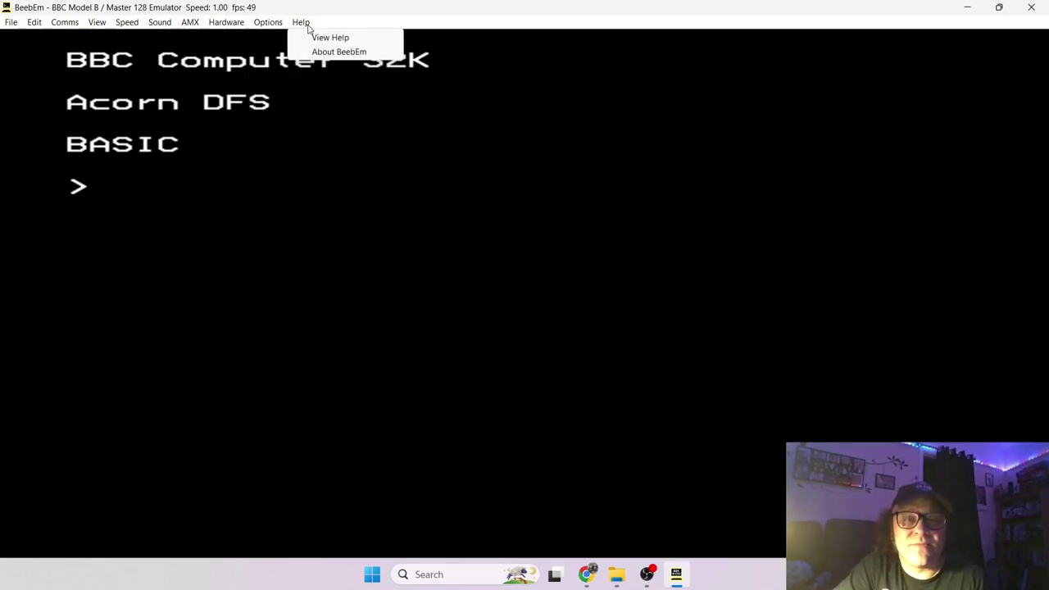
pyautogui.click(446, 212)
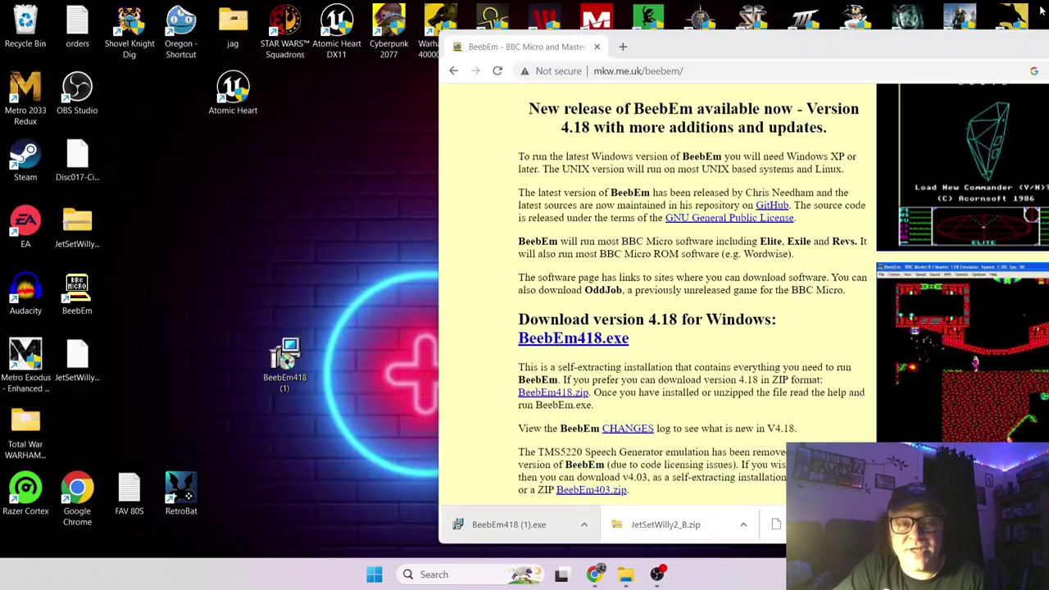
# Step: Maximize the Chrome window showing the BeebEm website and open the site's Software page
pyautogui.doubleClick(789, 47)
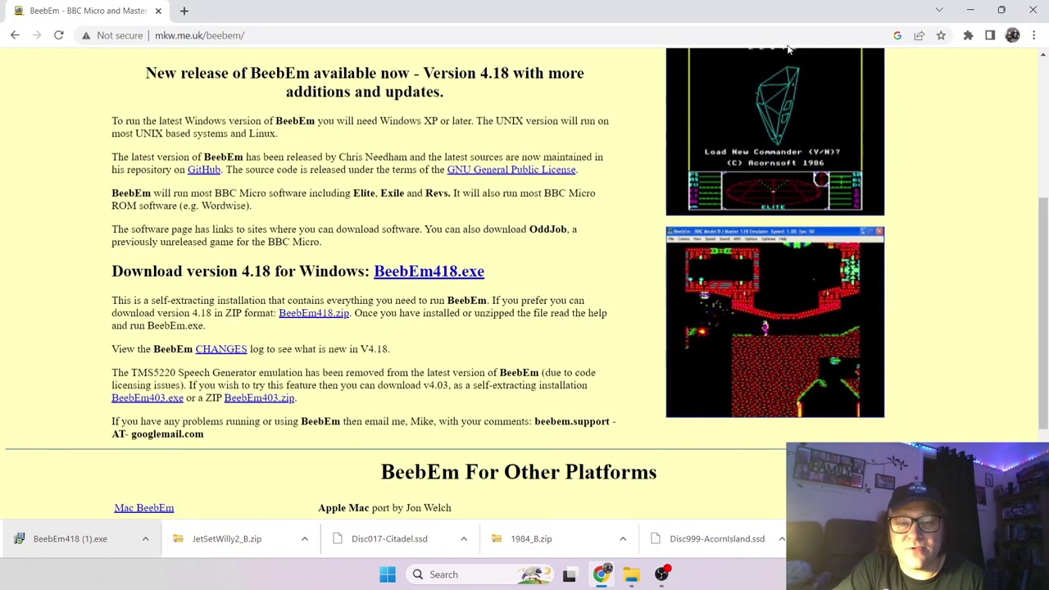
pyautogui.scroll(4, 1047, 189)
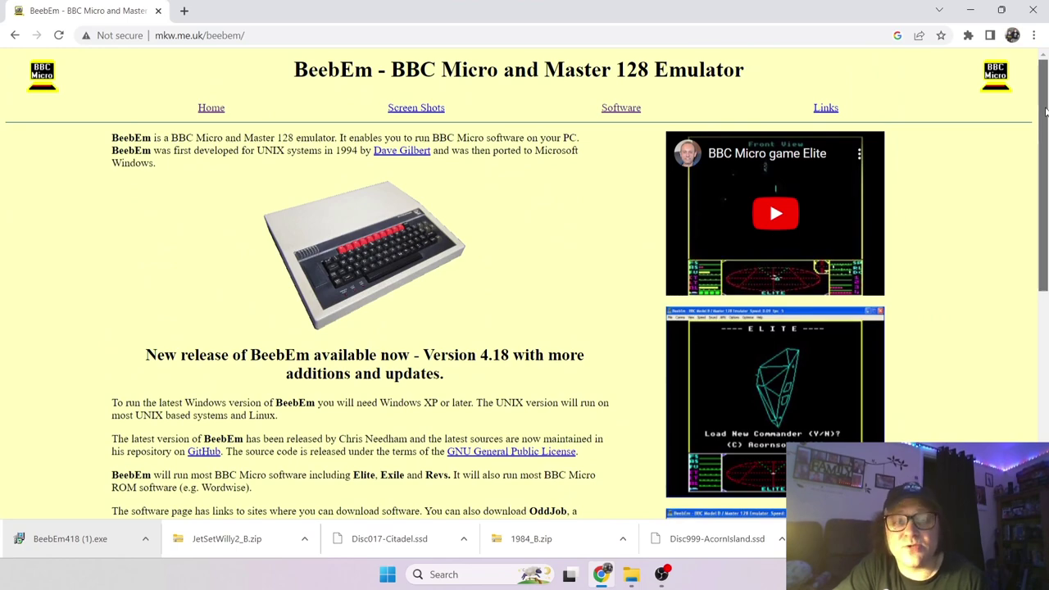
pyautogui.click(616, 113)
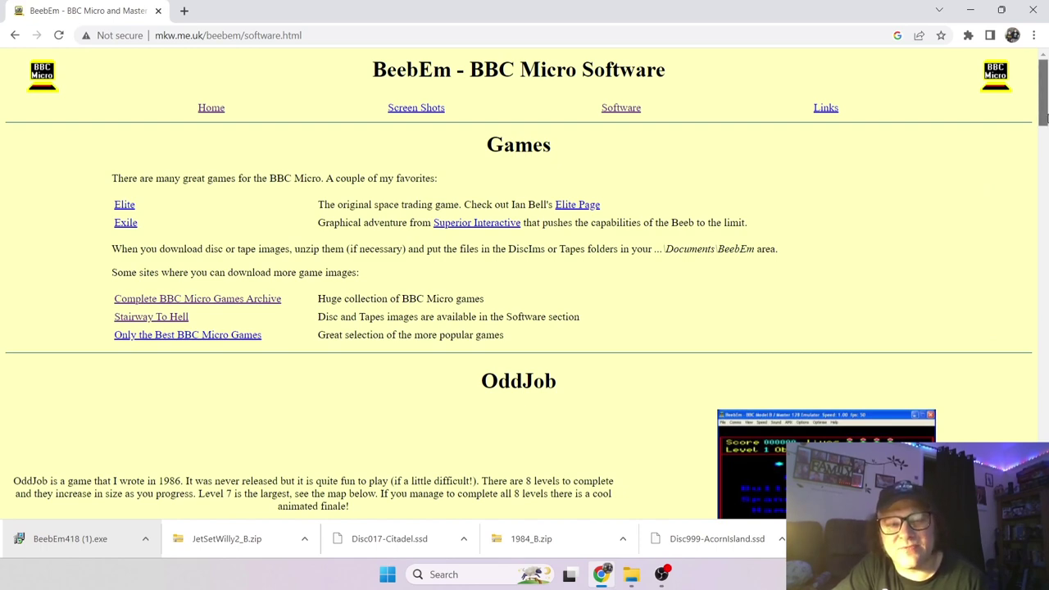
# Step: Open the Complete BBC Micro Games Archive from the Software page and browse its game listings
pyautogui.moveTo(1045, 117); pyautogui.dragTo(1025, 97)
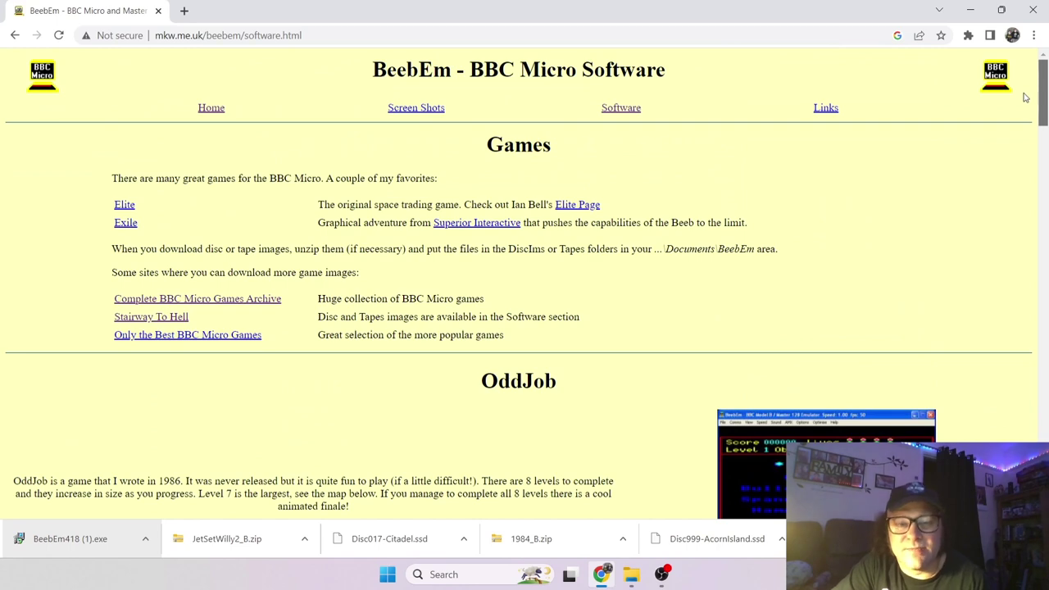
pyautogui.click(257, 300)
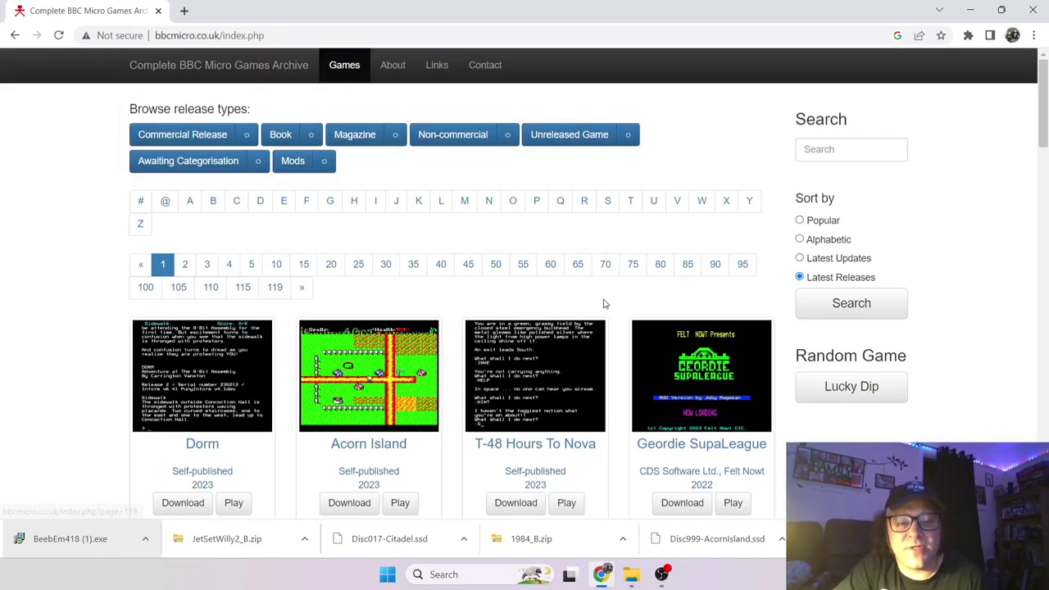
pyautogui.moveTo(1046, 146); pyautogui.dragTo(1044, 167)
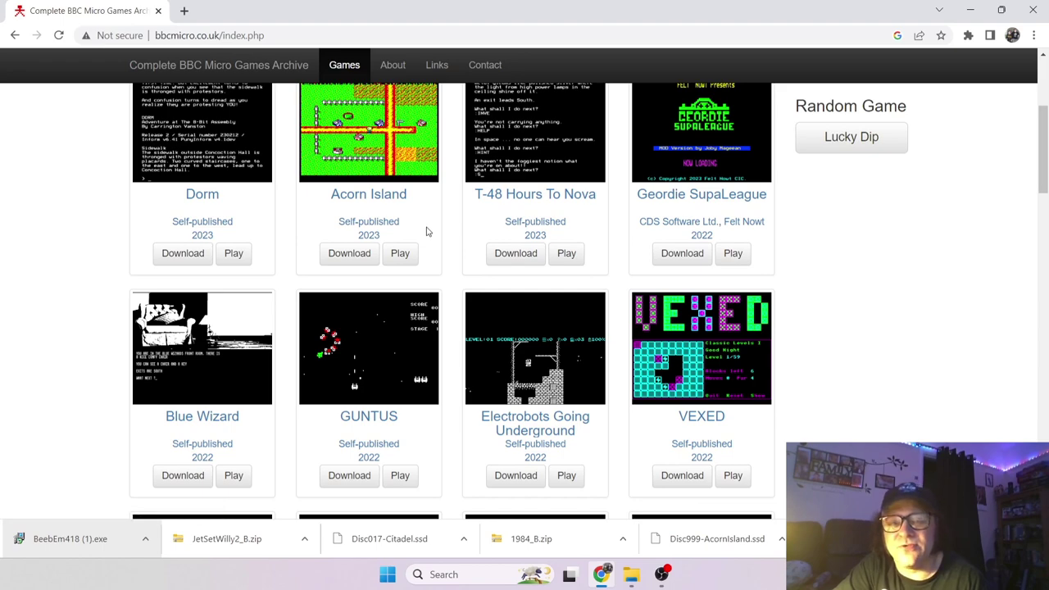
pyautogui.scroll(1, 451, 270)
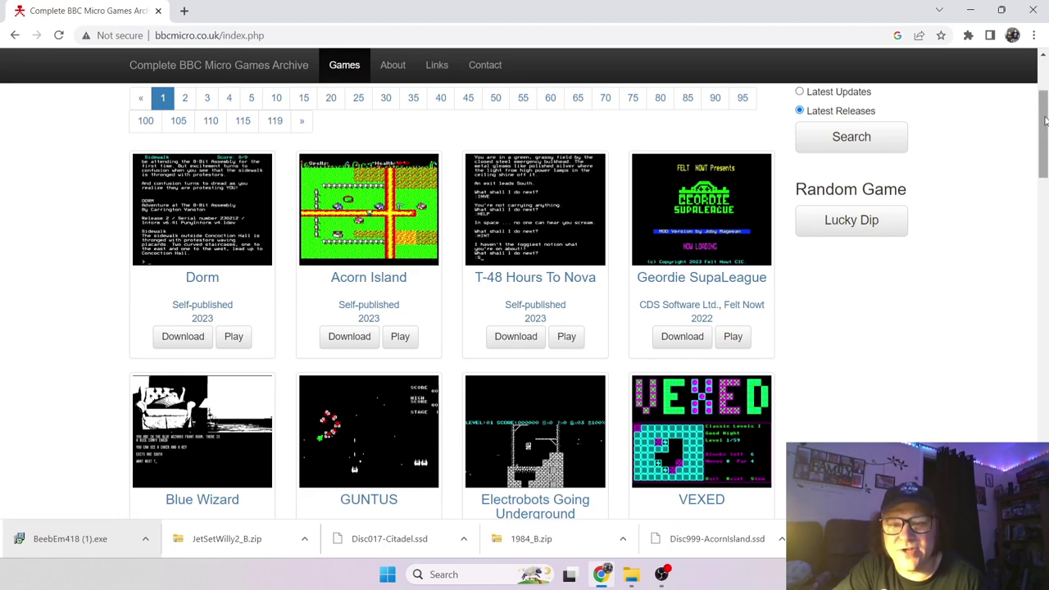
pyautogui.moveTo(1044, 121); pyautogui.dragTo(1031, 208)
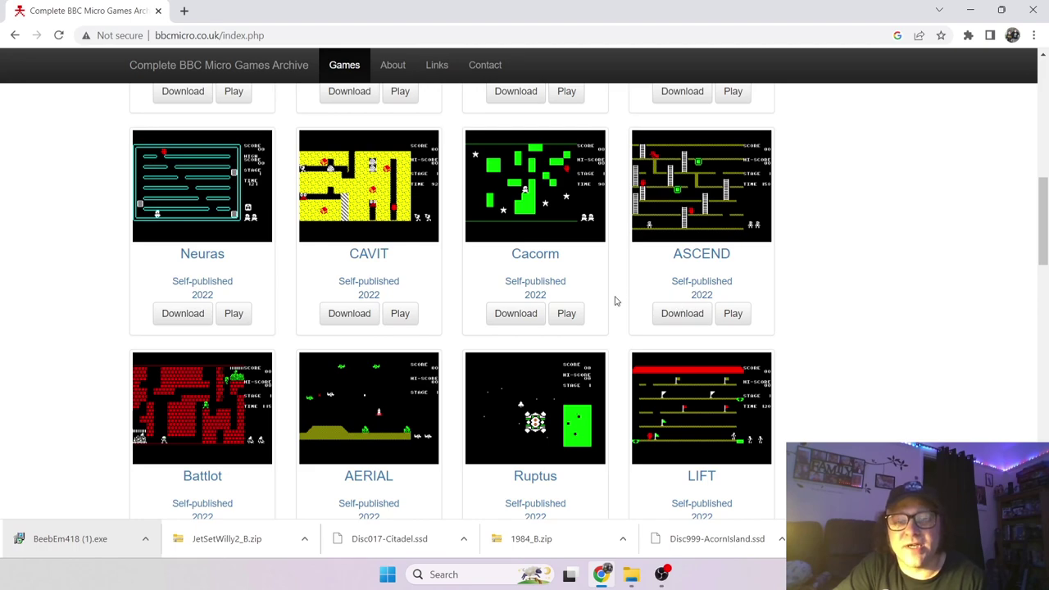
# Step: Open Cacorm in the archive's online player, and return to the BeebEm Software page
pyautogui.click(566, 315)
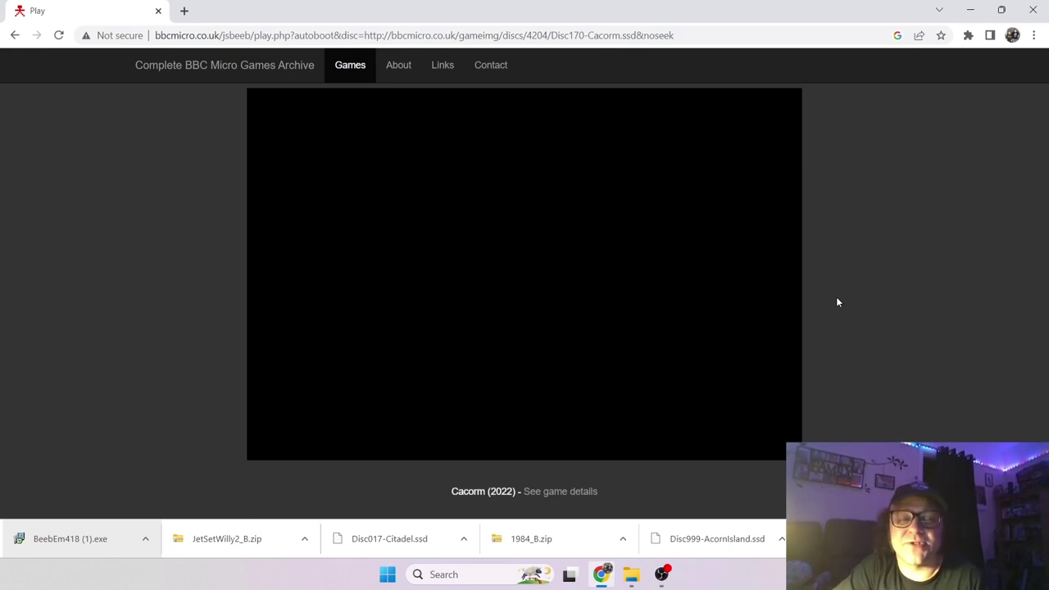
pyautogui.click(14, 35)
pyautogui.click(15, 35)
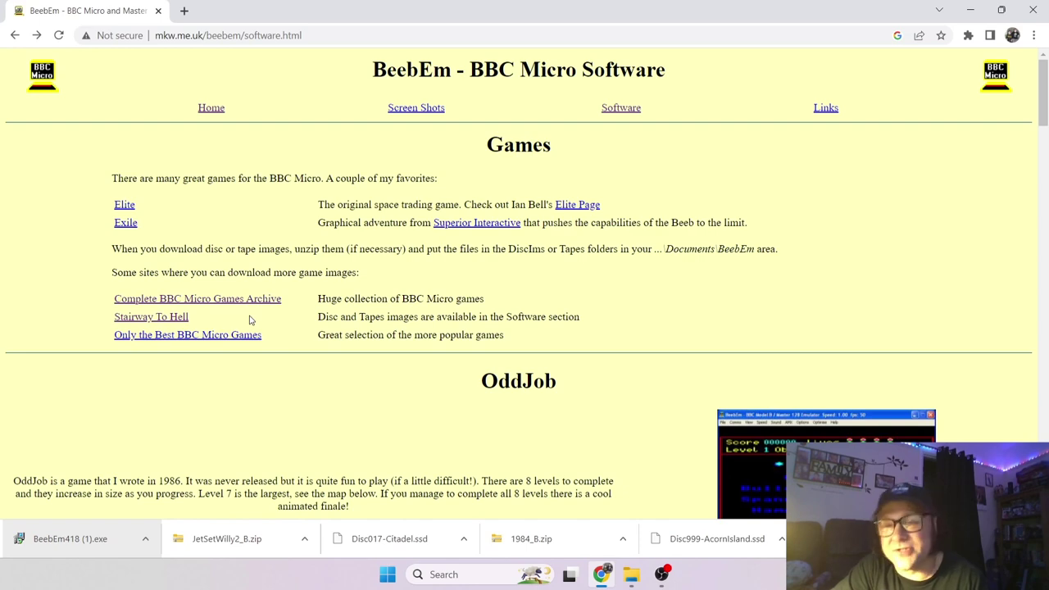
# Step: Open the Stairway To Hell site's BBC Micro tape images indexed by filename and look through the list of zip files
pyautogui.click(174, 320)
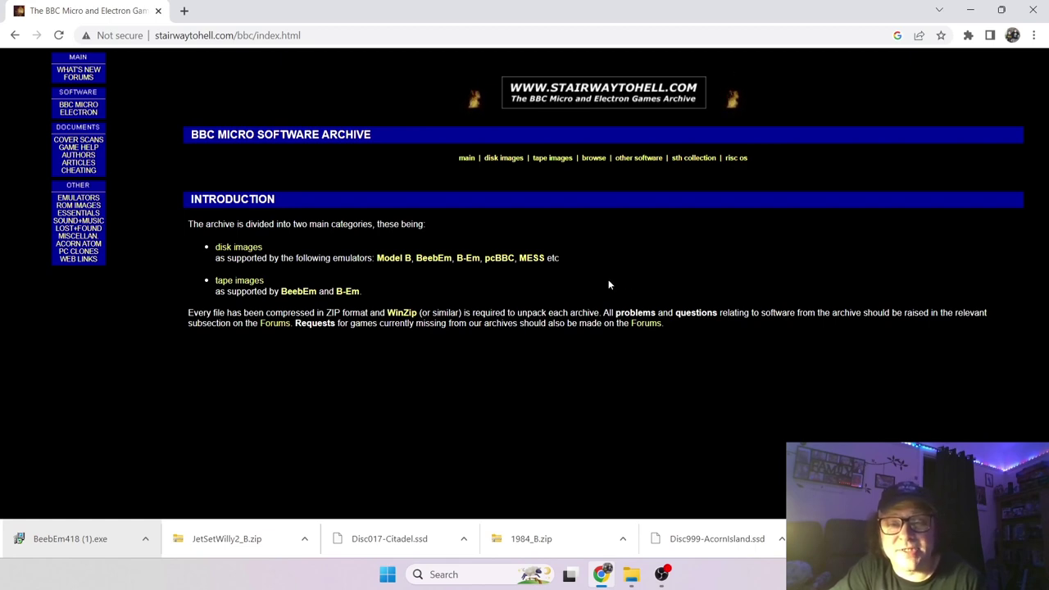
pyautogui.click(246, 282)
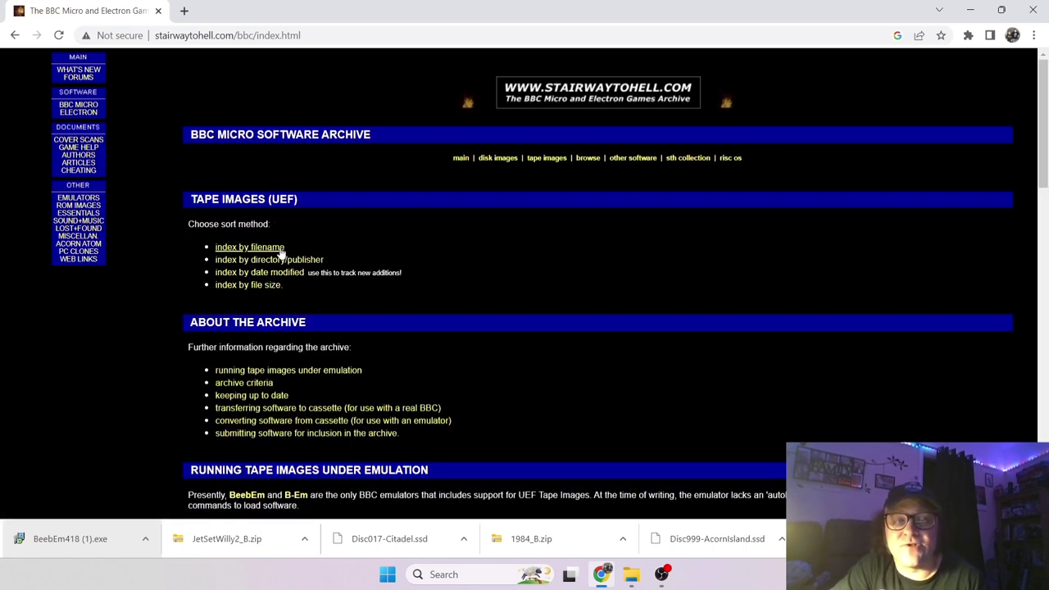
pyautogui.click(281, 247)
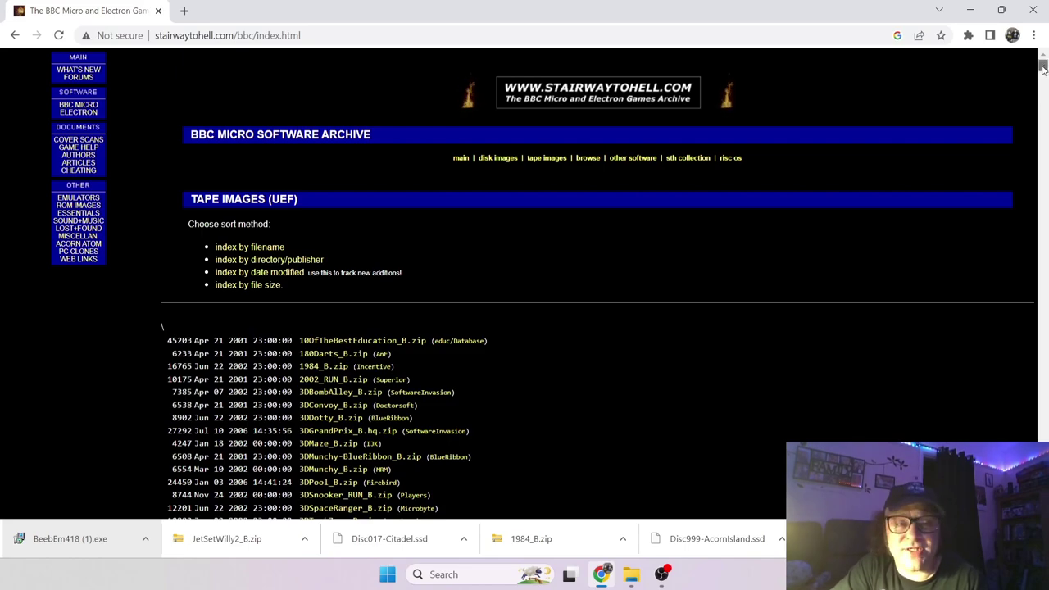
pyautogui.moveTo(1043, 66); pyautogui.dragTo(1024, 424)
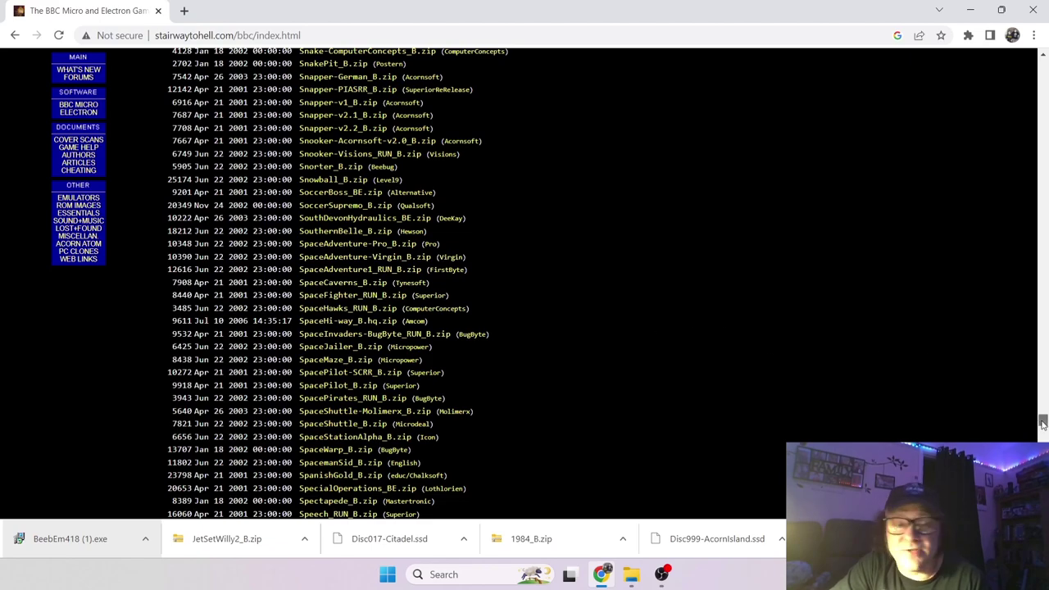
pyautogui.moveTo(1042, 421); pyautogui.dragTo(1042, 172)
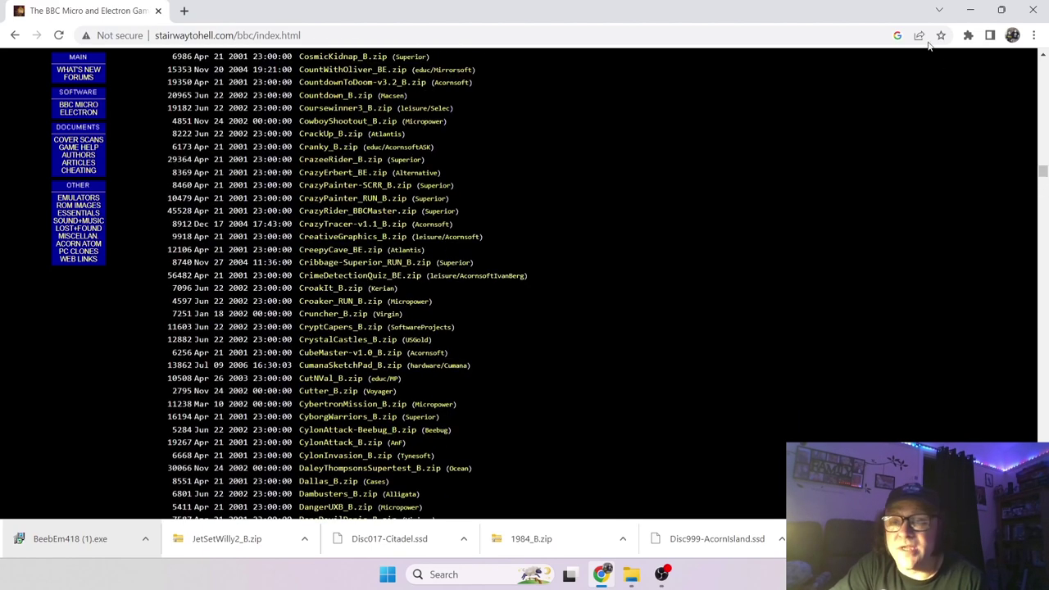
# Step: Close the browser and launch BeebEm from the desktop with its window maximized
pyautogui.click(1032, 10)
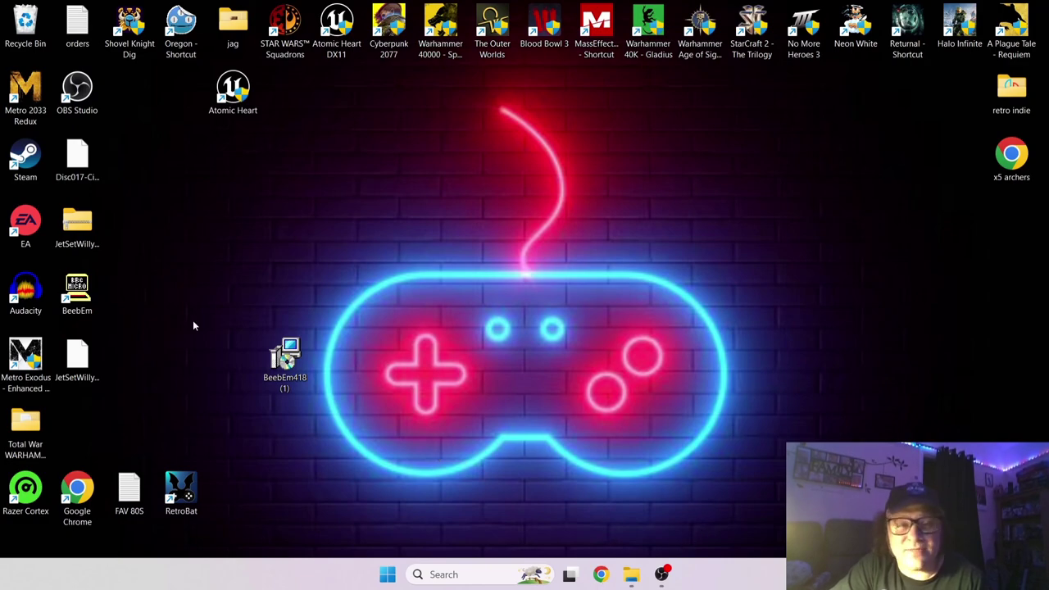
pyautogui.doubleClick(74, 280)
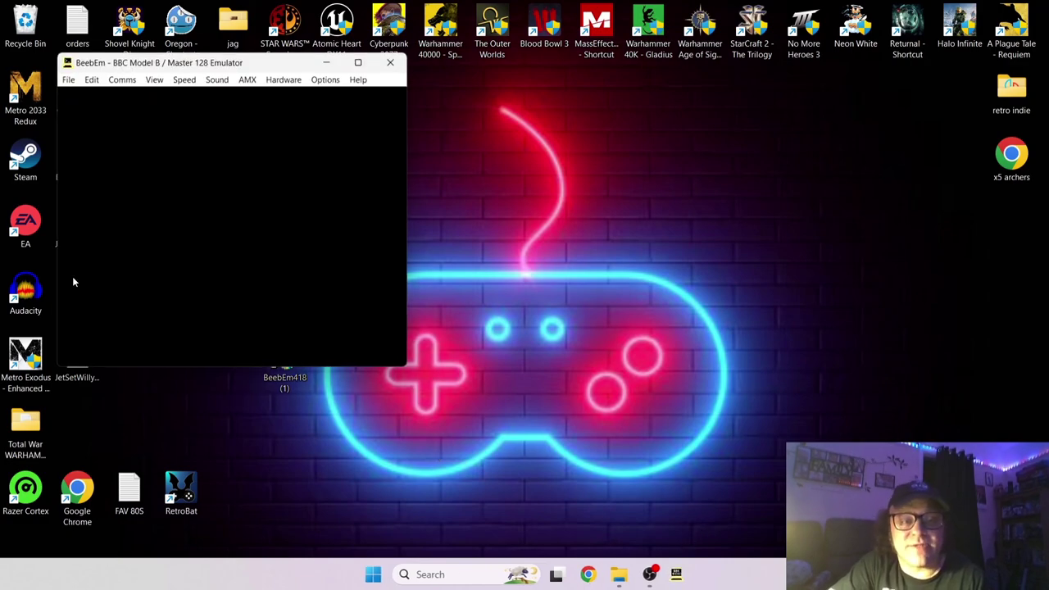
pyautogui.click(358, 63)
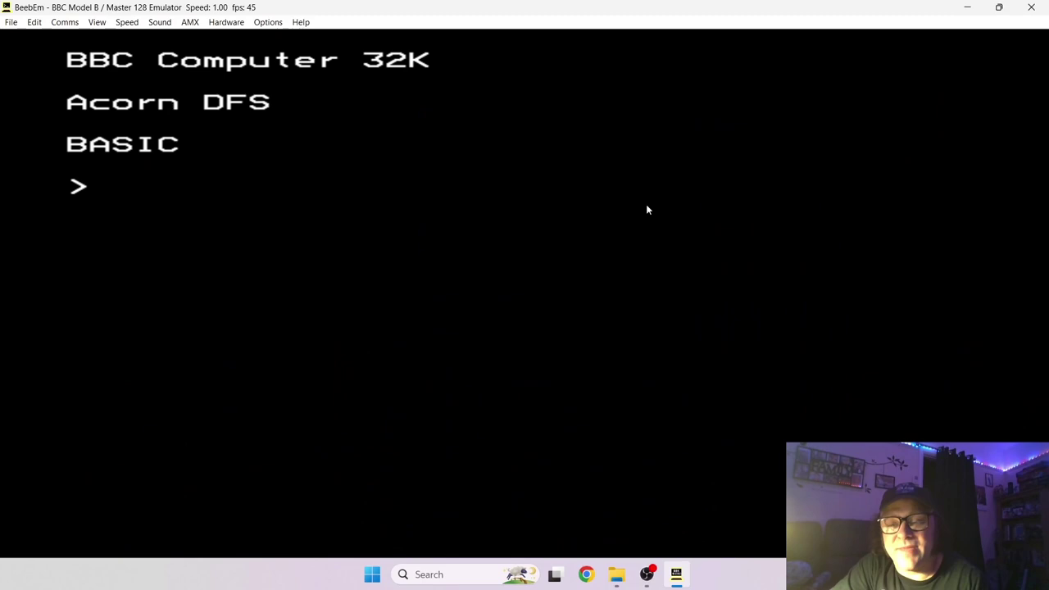